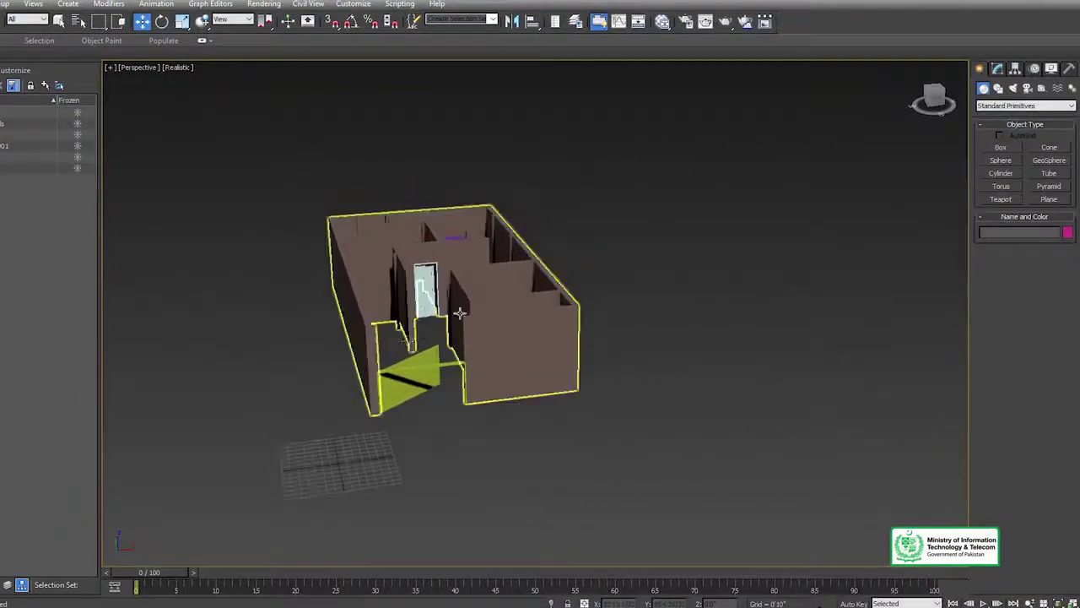
# Create a large ground plane beneath the house, extending well beyond the outer walls on every side.
pyautogui.moveTo(939, 100)
pyautogui.mouseDown()
pyautogui.moveTo(938, 127)
pyautogui.moveTo(938, 105)
pyautogui.mouseUp()
pyautogui.scroll(-3, 544, 287)
pyautogui.moveTo(544, 287); pyautogui.dragTo(526, 251, button='middle')
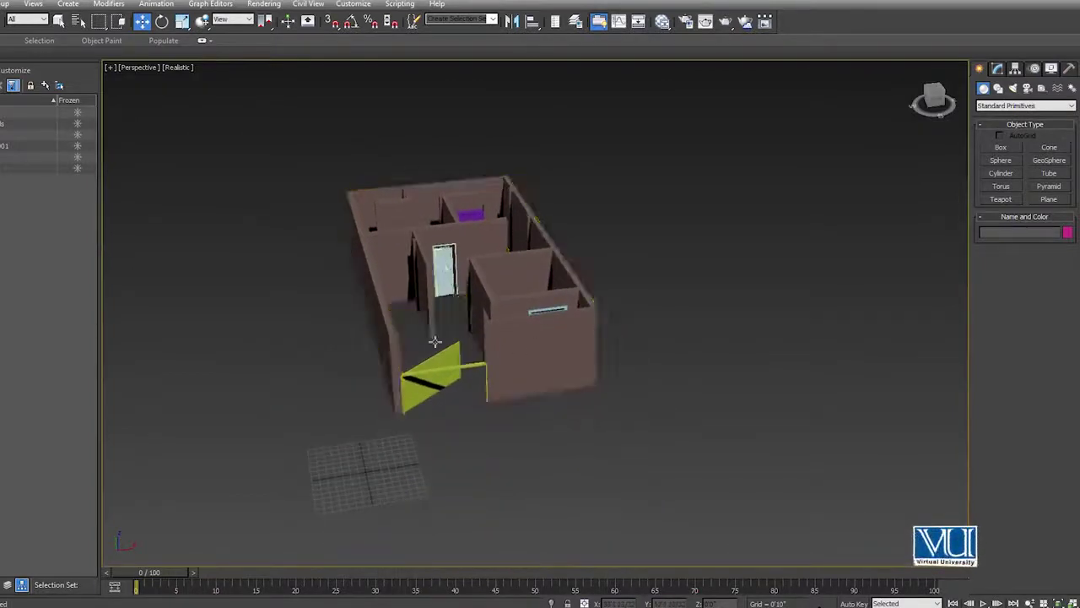
pyautogui.click(671, 169)
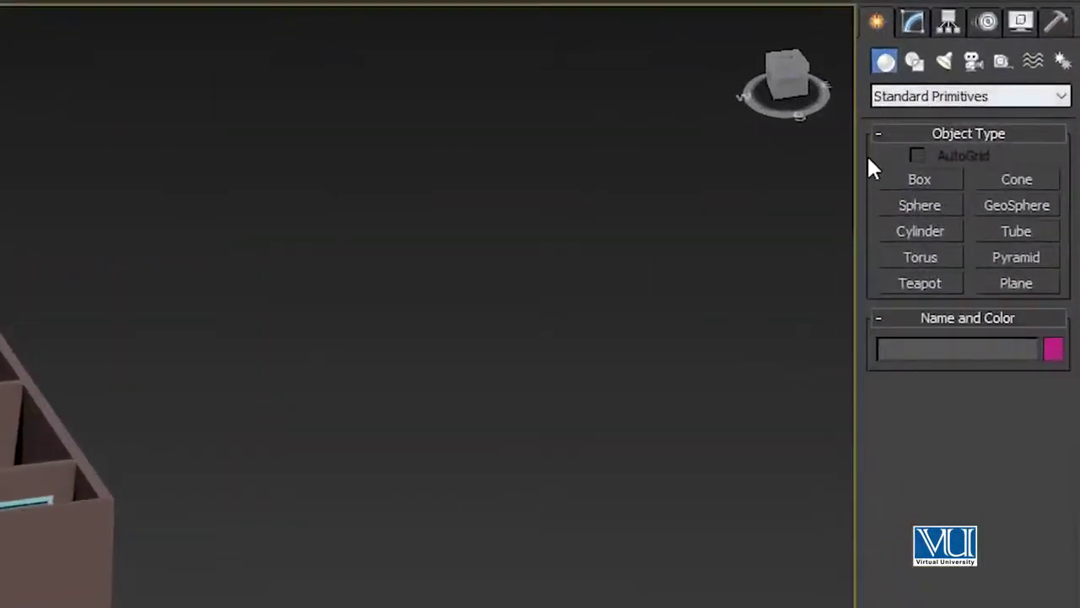
pyautogui.click(1019, 284)
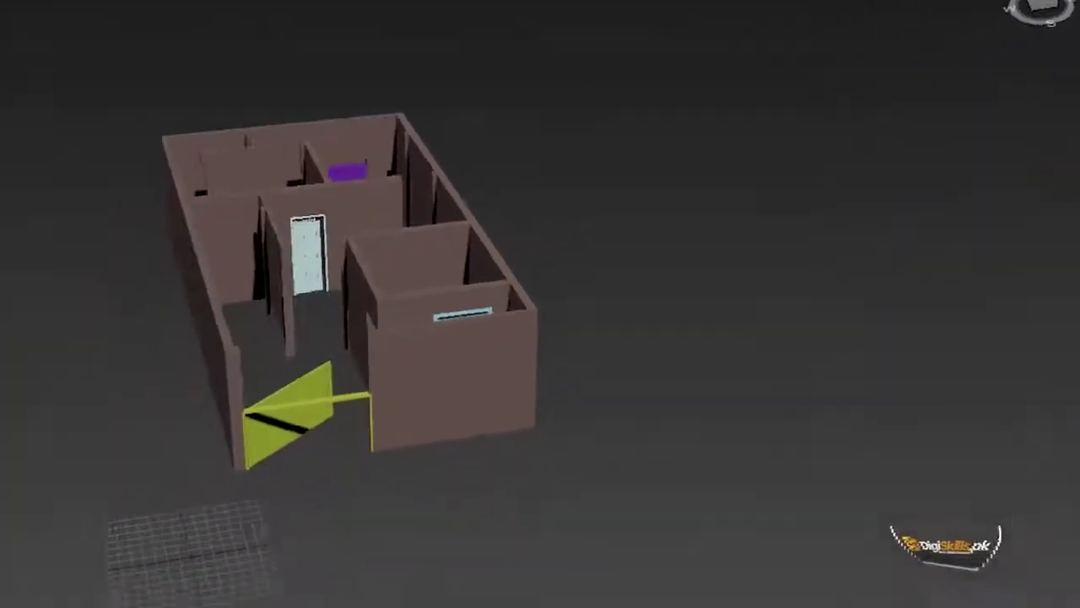
pyautogui.moveTo(115, 42); pyautogui.dragTo(975, 416)
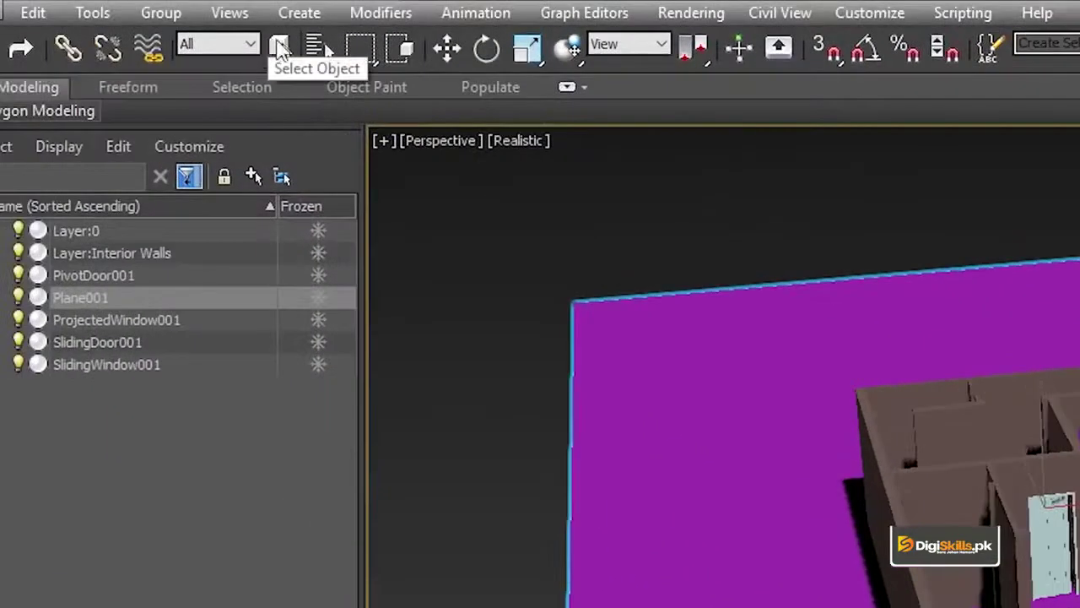
# Select the main wall object of the house instead of the ground plane.
pyautogui.click(280, 48)
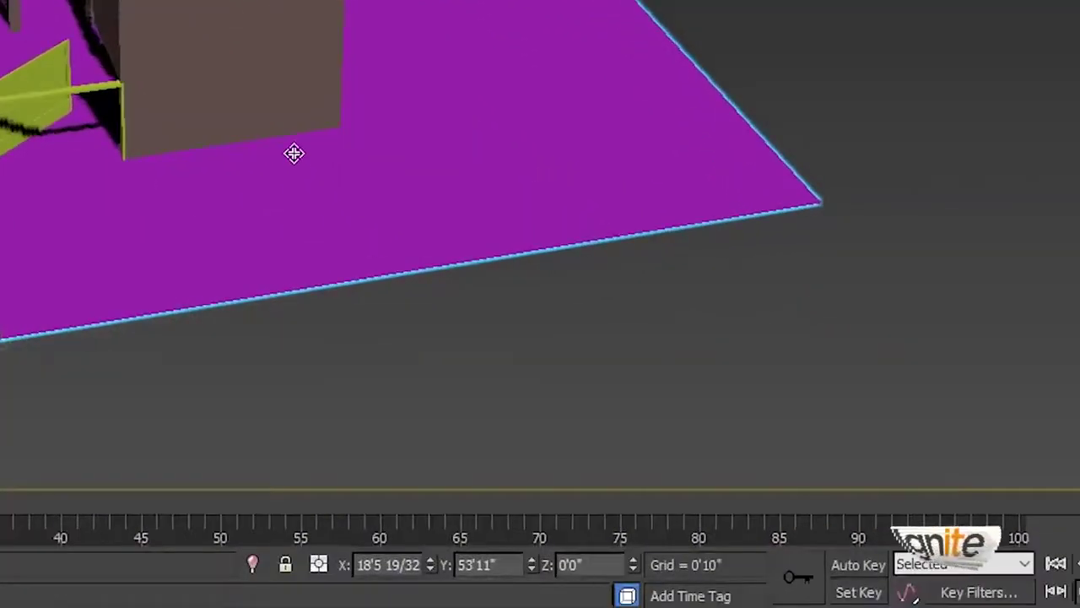
pyautogui.click(258, 97)
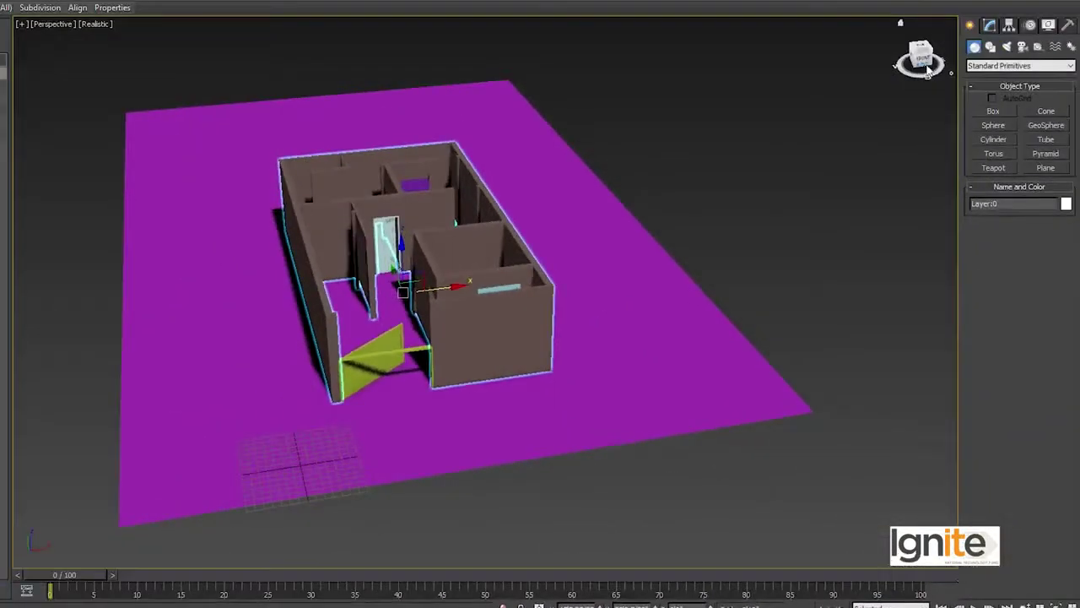
pyautogui.click(928, 59)
pyautogui.moveTo(926, 52); pyautogui.dragTo(935, 142)
pyautogui.click(653, 304)
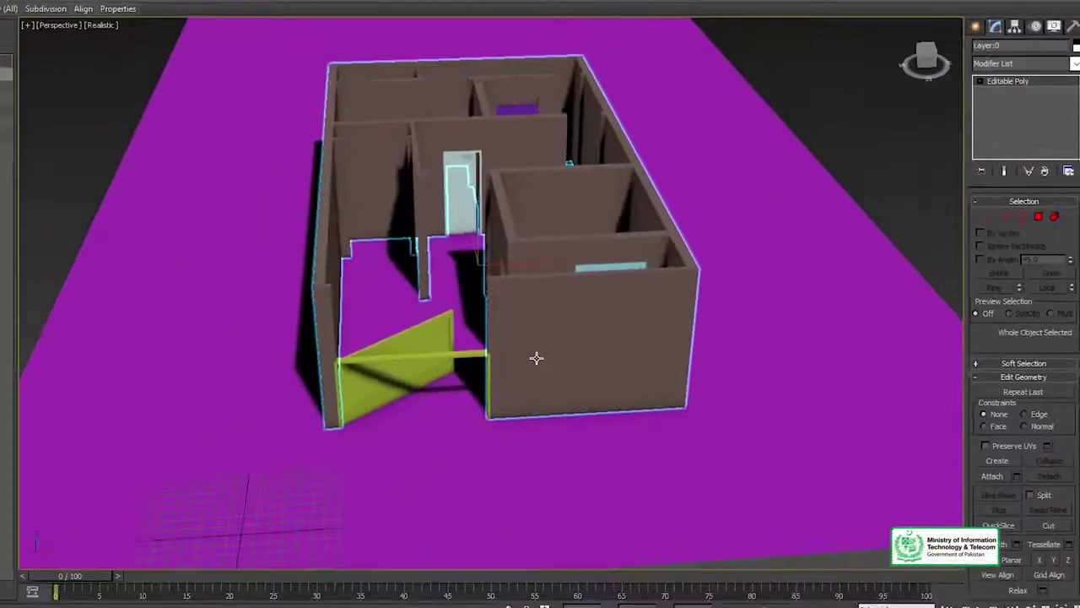
# Maximize the Top view, focus on the rear rooms and start a new Line spline for tracing the house outline.
pyautogui.hotkey('alt', 'w')
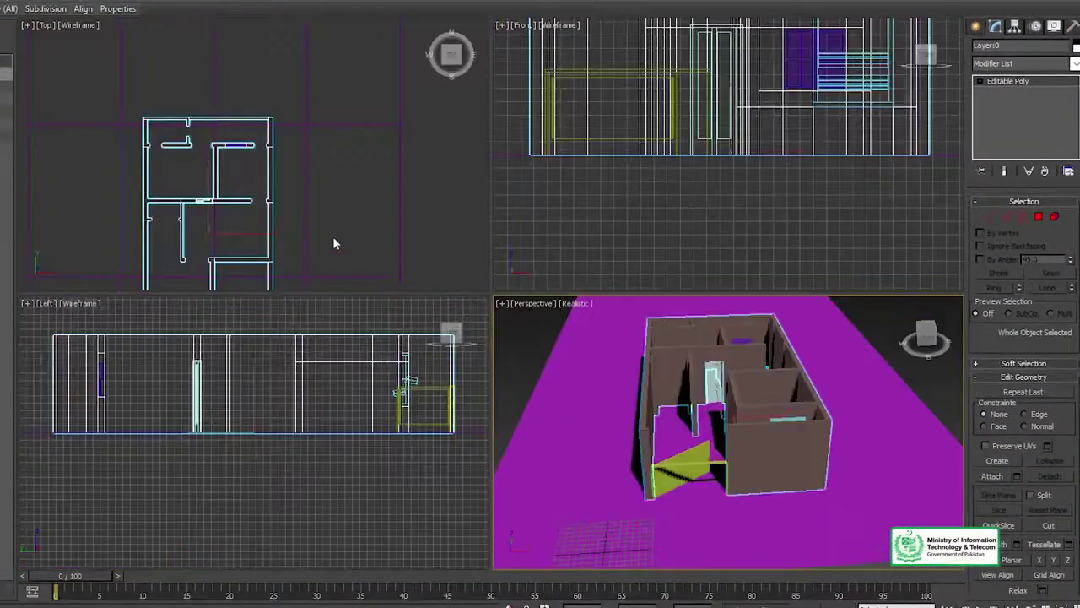
pyautogui.click(356, 196)
pyautogui.hotkey('alt', 'w')
pyautogui.scroll(5, 330, 193)
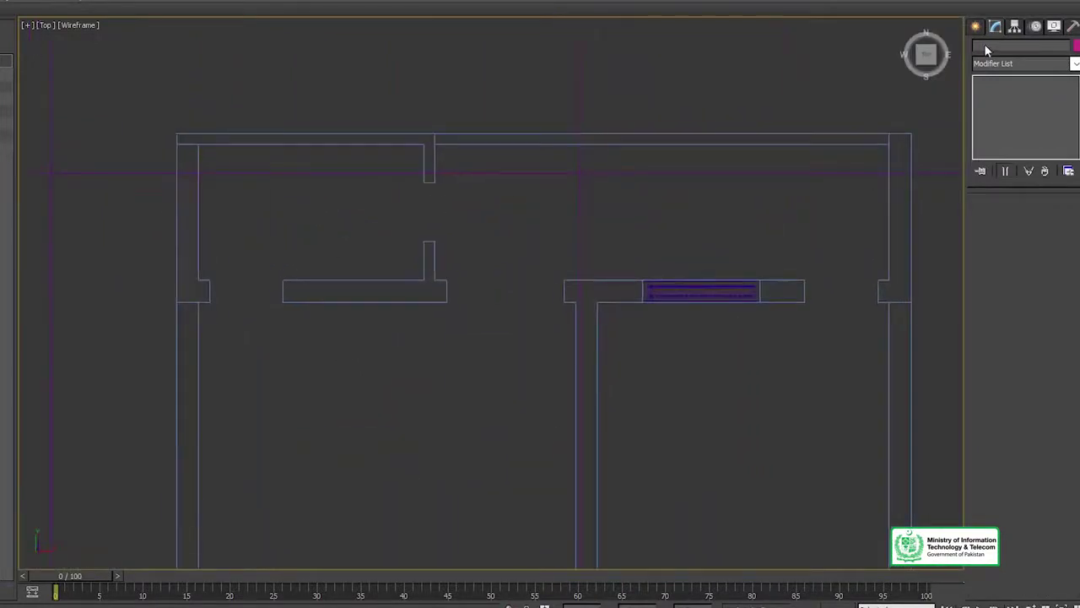
pyautogui.click(976, 27)
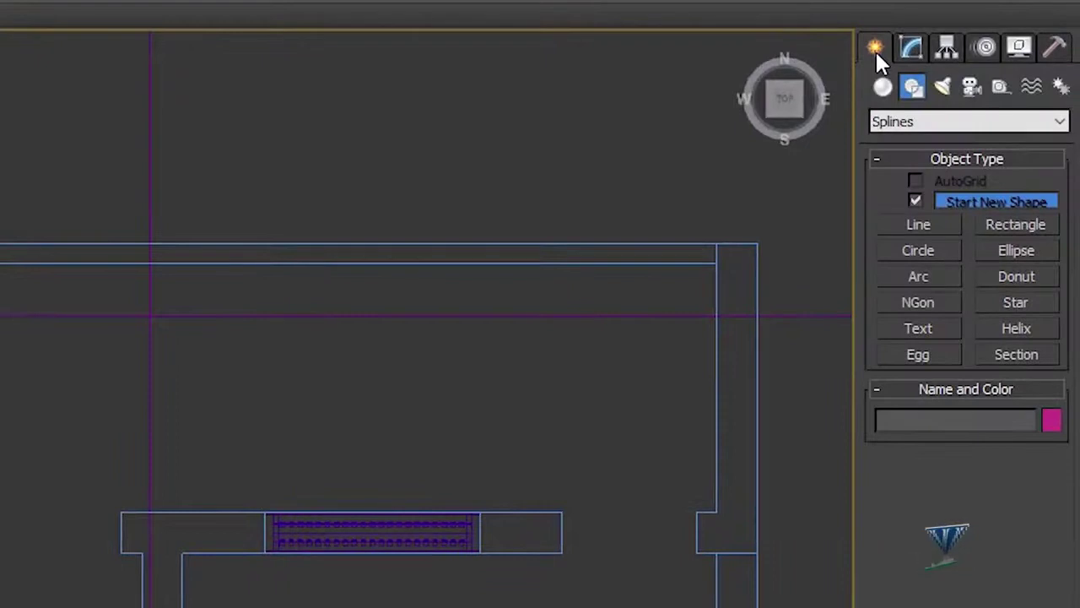
pyautogui.click(892, 126)
pyautogui.click(890, 129)
pyautogui.click(886, 91)
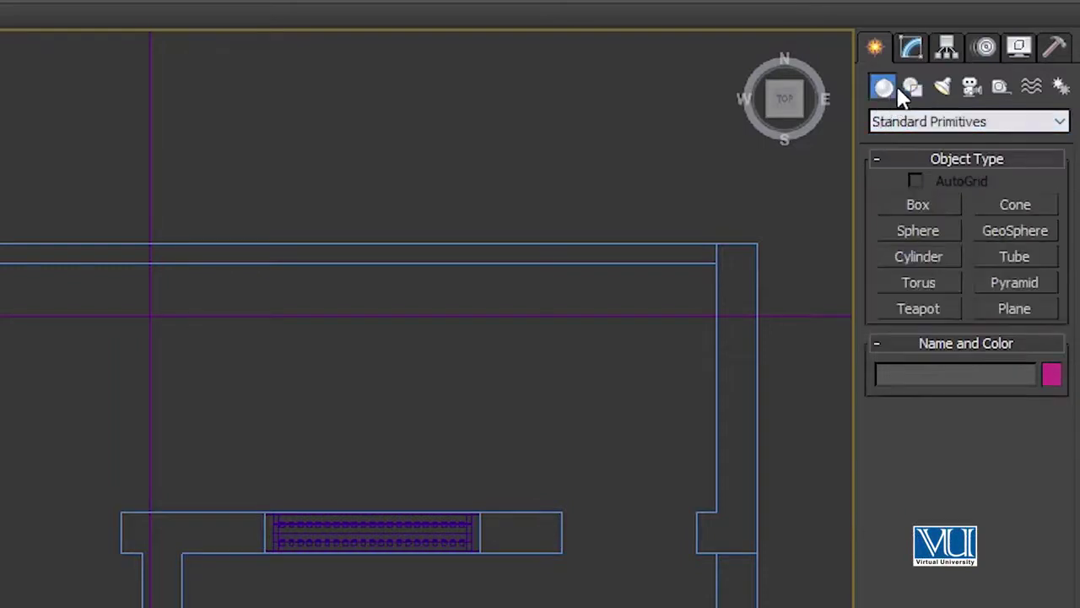
pyautogui.click(912, 89)
pyautogui.click(909, 223)
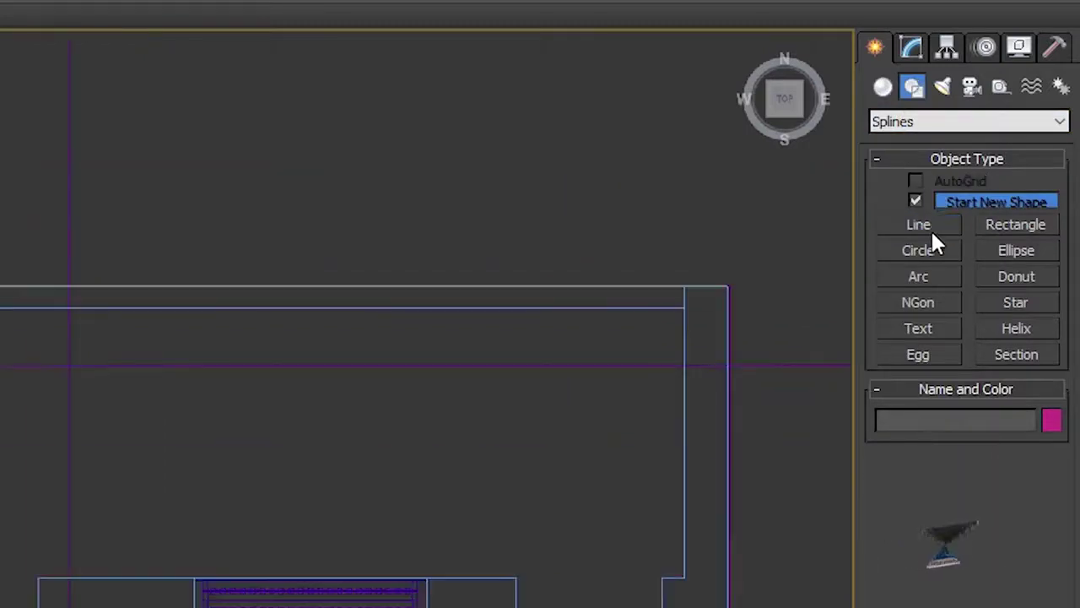
pyautogui.click(931, 226)
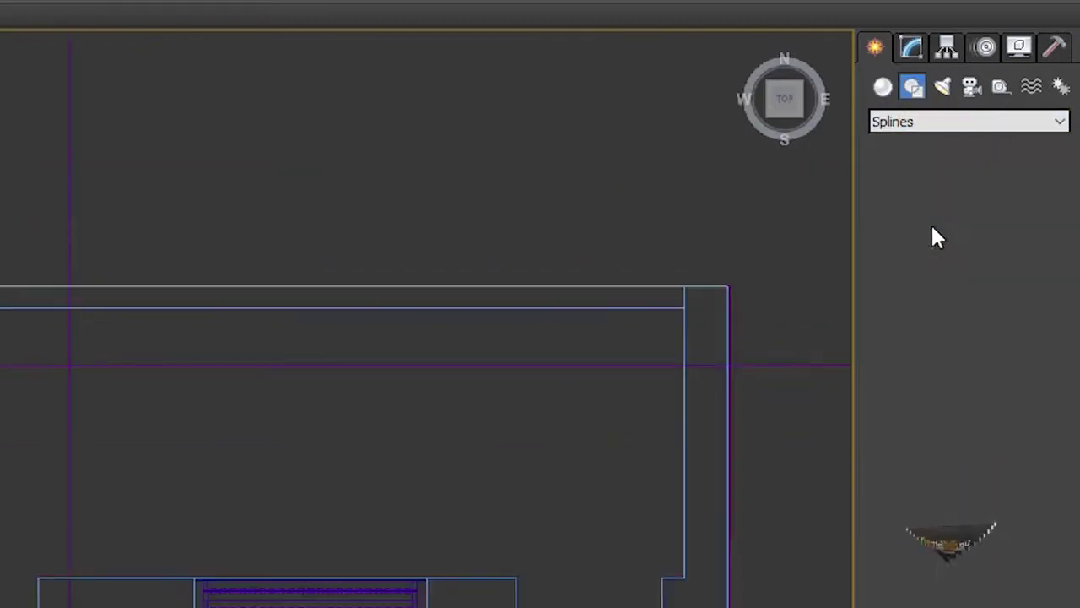
# Draw the outline's first edge along the rear outer wall, from its west corner to its east corner.
pyautogui.scroll(4, 198, 221)
pyautogui.moveTo(198, 221); pyautogui.dragTo(242, 220, button='middle')
pyautogui.scroll(1, 242, 221)
pyautogui.scroll(6, 179, 174)
pyautogui.scroll(-2, 215, 120)
pyautogui.scroll(-2, 949, 189)
pyautogui.moveTo(947, 195); pyautogui.dragTo(349, 156, button='middle')
pyautogui.moveTo(933, 164); pyautogui.dragTo(345, 160, button='middle')
pyautogui.scroll(-1, 344, 159)
pyautogui.scroll(-1, 699, 162)
pyautogui.moveTo(846, 148); pyautogui.dragTo(479, 128, button='middle')
pyautogui.scroll(3, 478, 130)
pyautogui.scroll(1, 578, 97)
pyautogui.click(578, 91)
# Continue the outline along the east outer wall to the front room's outer corner, level with its window wall.
pyautogui.scroll(-2, 566, 205)
pyautogui.scroll(-2, 582, 339)
pyautogui.moveTo(574, 423); pyautogui.dragTo(574, 141, button='middle')
pyautogui.scroll(2, 580, 334)
pyautogui.moveTo(599, 322); pyautogui.dragTo(637, 159, button='middle')
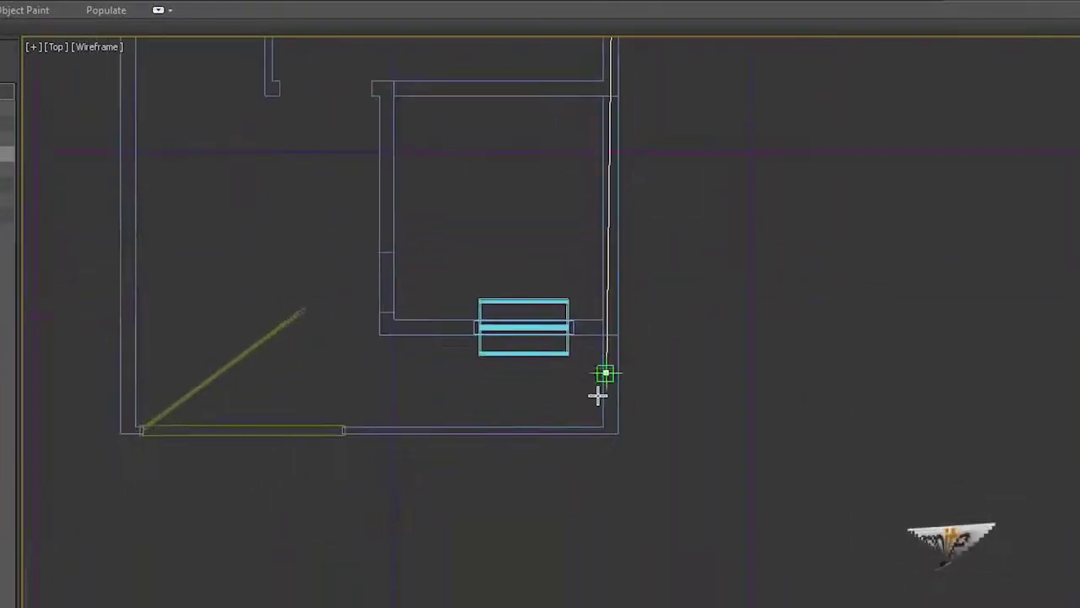
pyautogui.scroll(3, 590, 376)
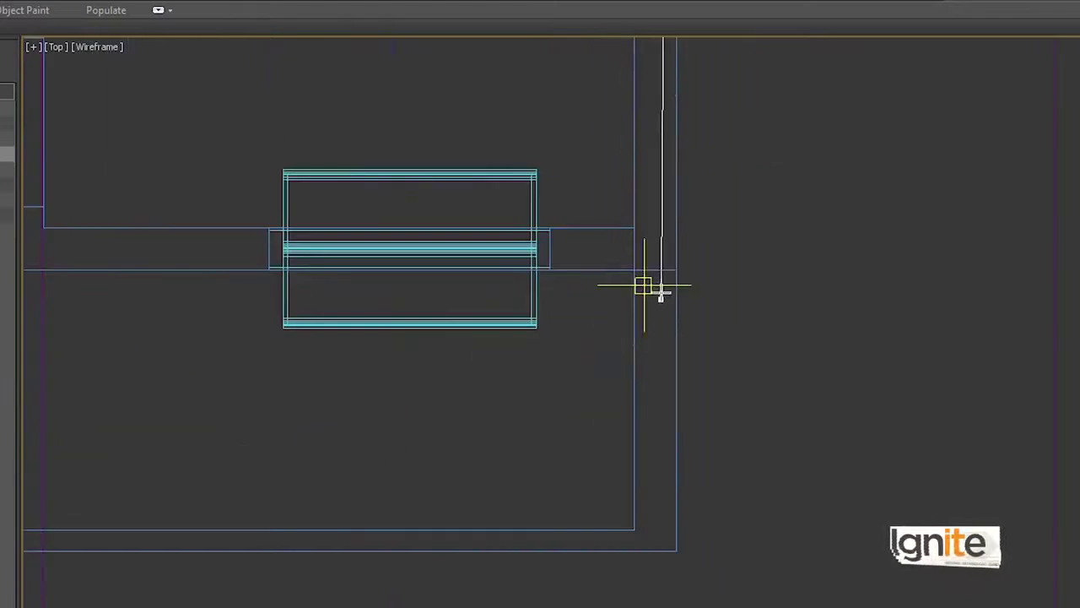
pyautogui.scroll(2, 660, 293)
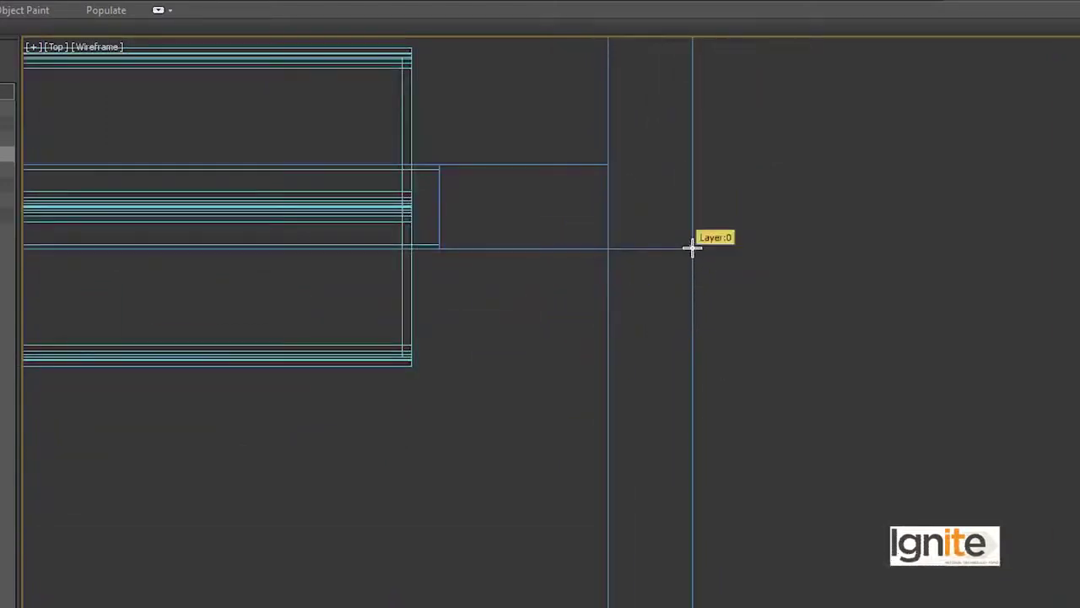
pyautogui.scroll(-3, 527, 250)
pyautogui.moveTo(433, 258); pyautogui.dragTo(675, 265, button='middle')
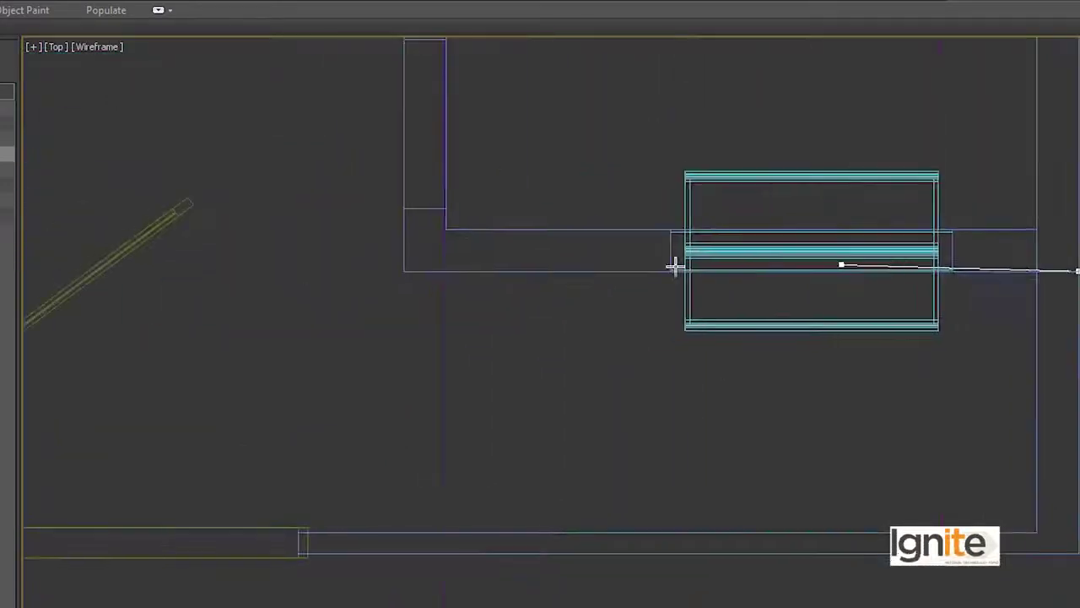
# Trace the outline along the front room's window wall to its west corner, then a short way up the side wall.
pyautogui.scroll(2, 406, 271)
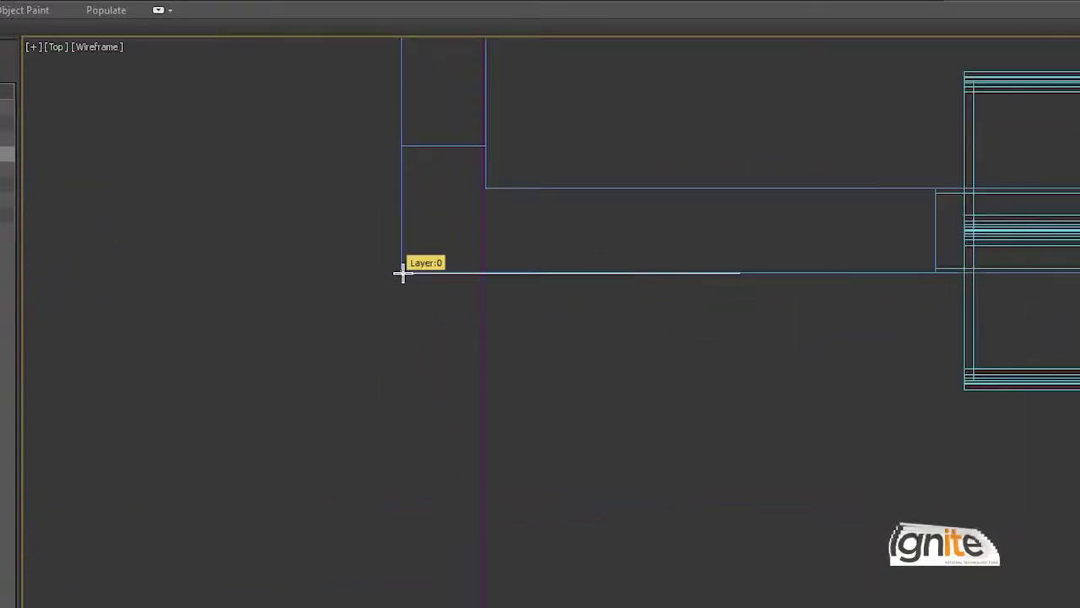
pyautogui.click(402, 272)
pyautogui.scroll(-6, 396, 198)
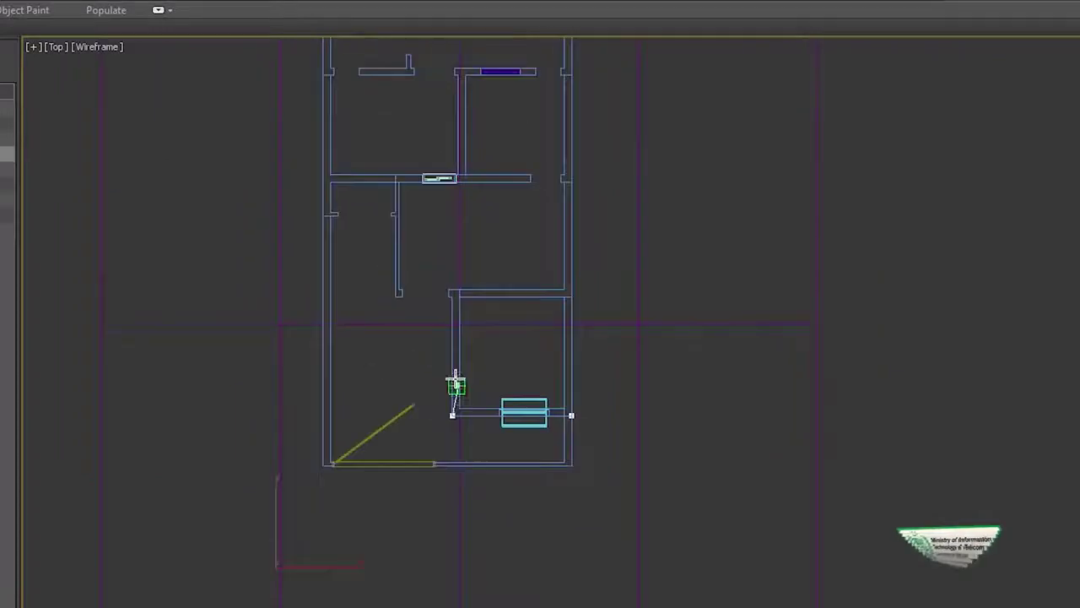
pyautogui.scroll(3, 455, 383)
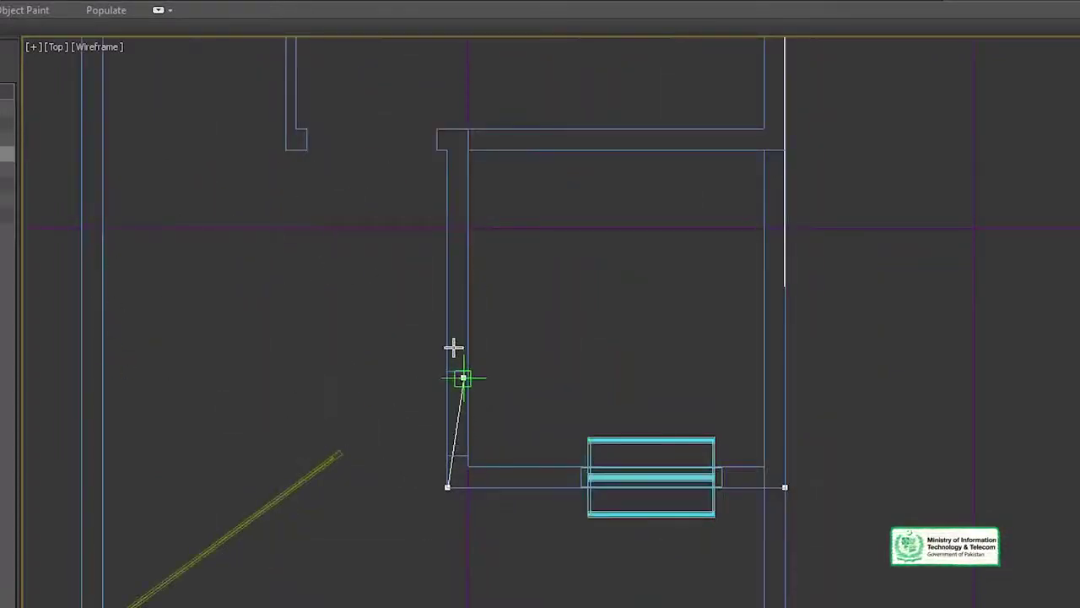
pyautogui.scroll(1, 441, 308)
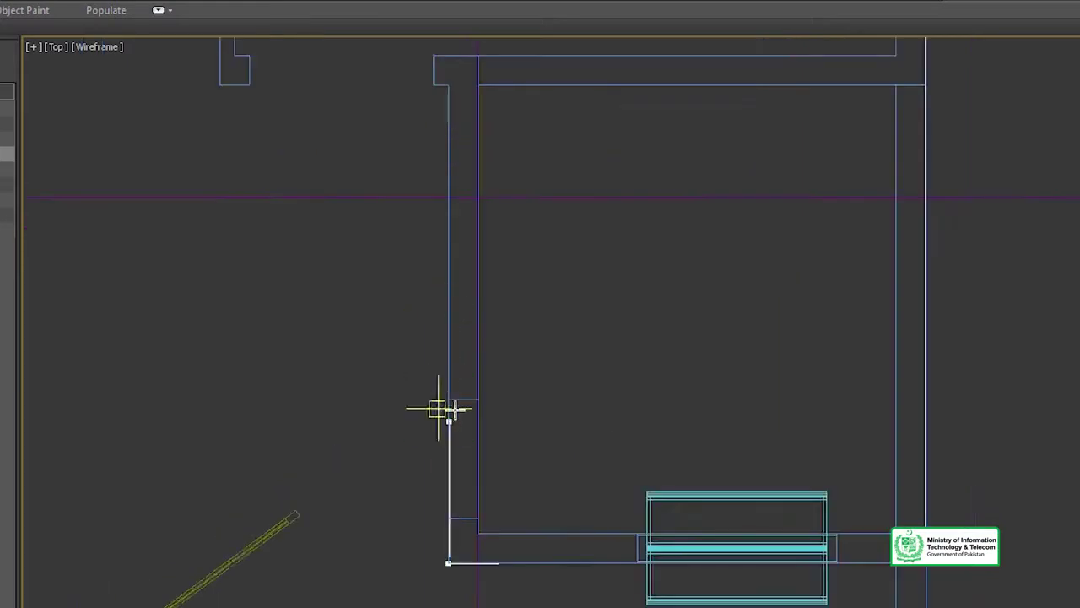
pyautogui.moveTo(438, 441); pyautogui.dragTo(490, 368, button='middle')
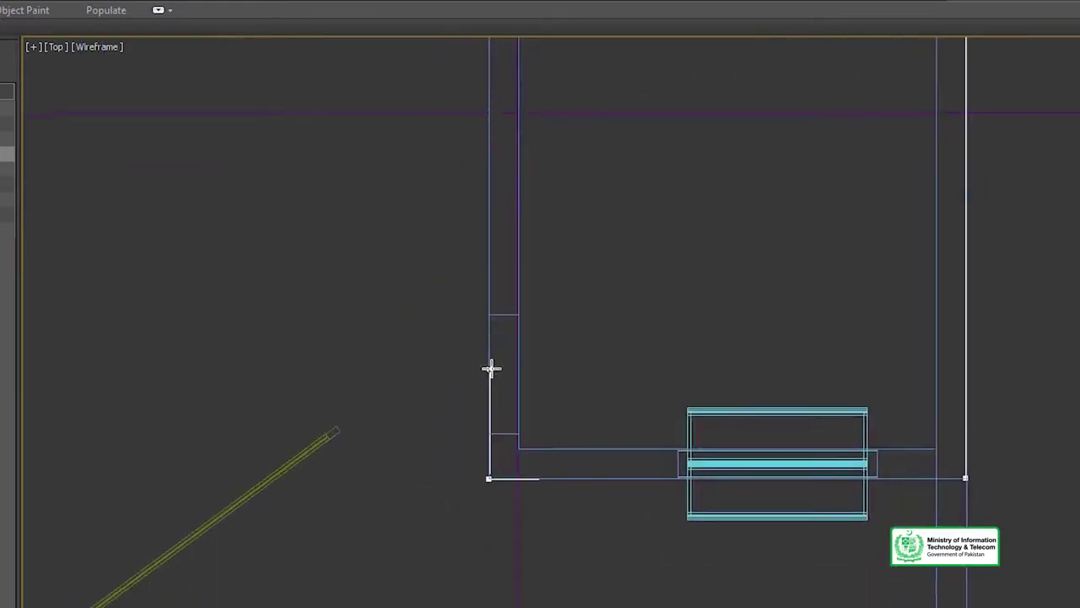
pyautogui.scroll(2, 489, 372)
pyautogui.click(491, 356)
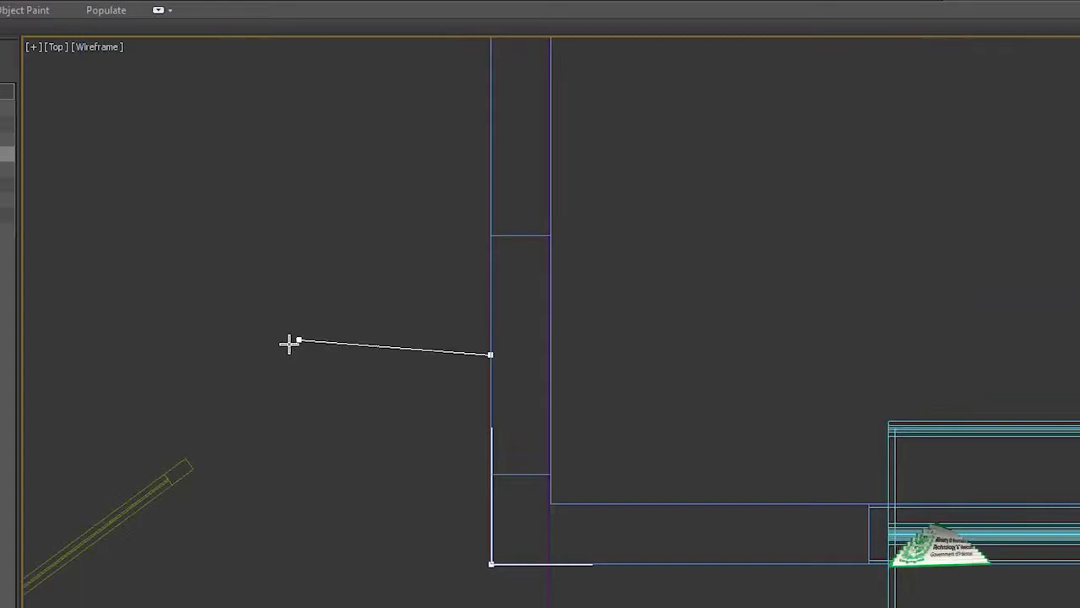
# Extend the outline across the entrance area to the outer face of the west wall.
pyautogui.moveTo(287, 341); pyautogui.dragTo(516, 326, button='middle')
pyautogui.scroll(-4, 725, 330)
pyautogui.moveTo(360, 327); pyautogui.dragTo(543, 312, button='middle')
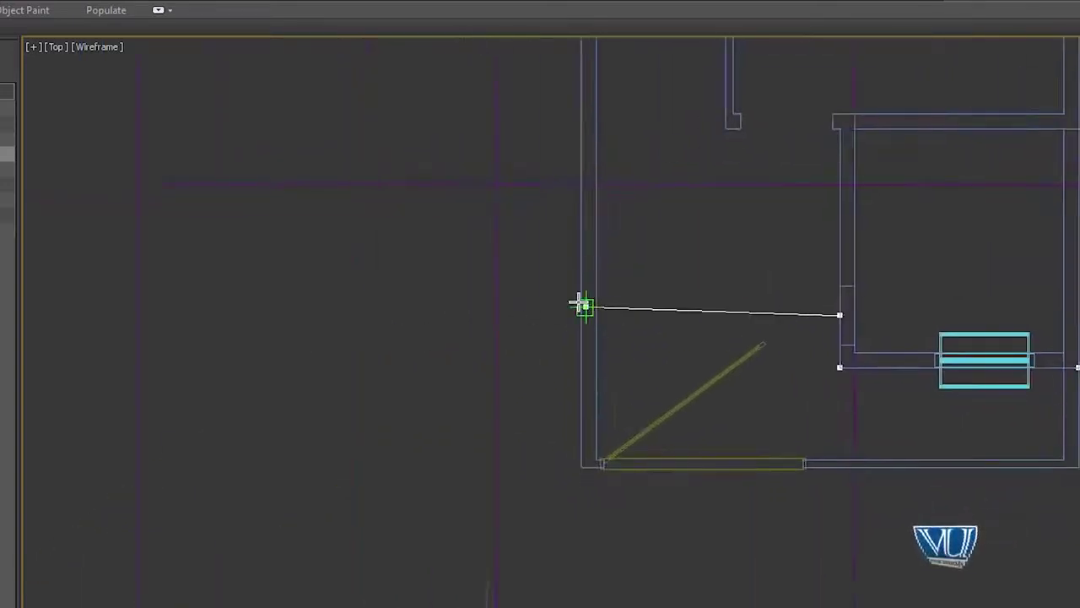
pyautogui.scroll(4, 582, 317)
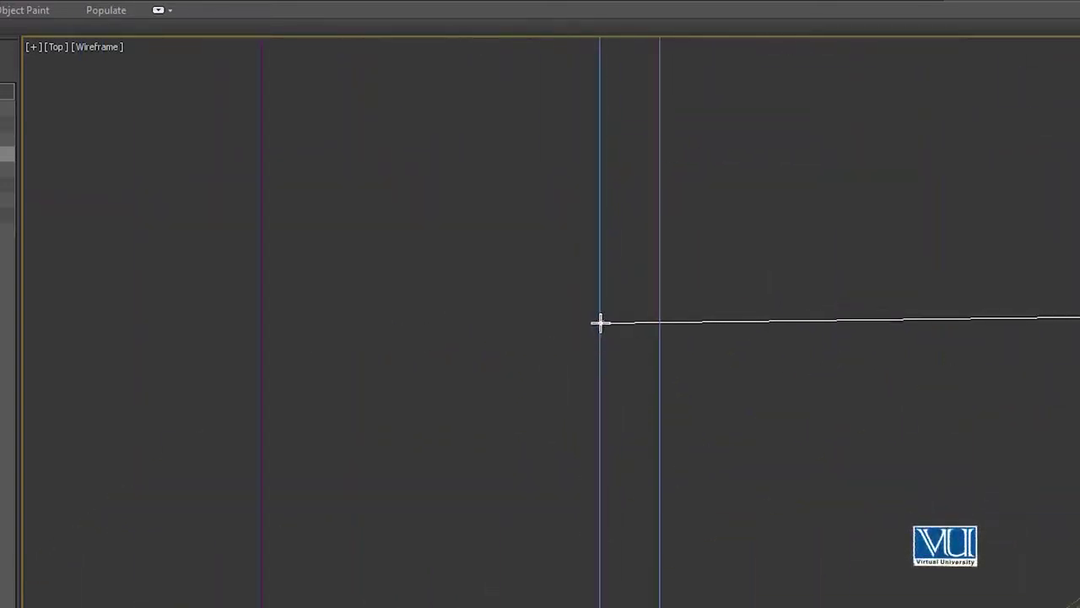
# Trace the outline back along the west outer wall to the starting rear corner and close the spline.
pyautogui.scroll(-5, 614, 219)
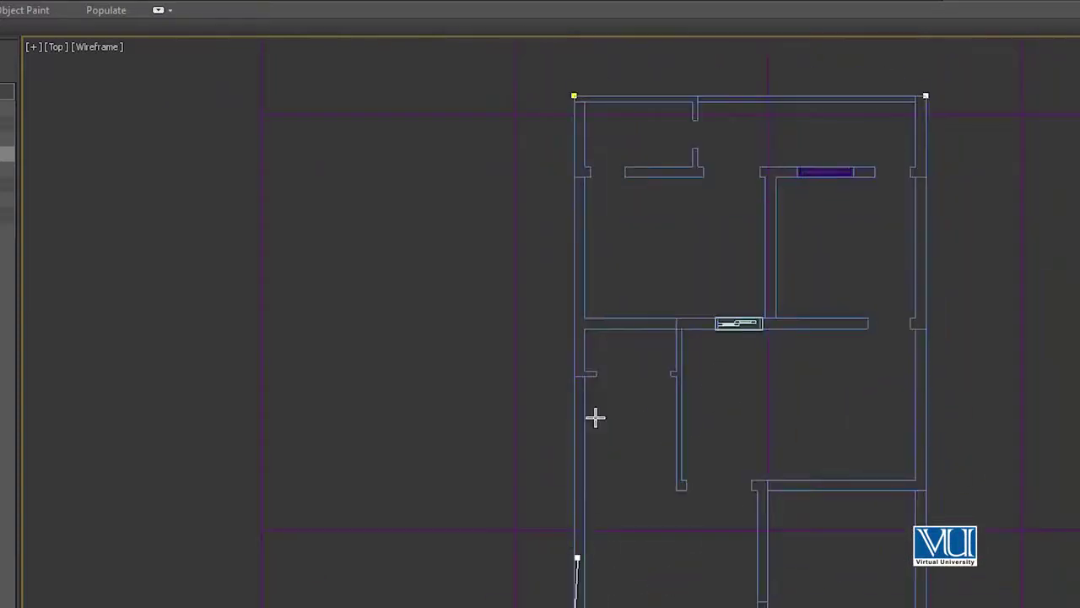
pyautogui.scroll(3, 571, 120)
pyautogui.moveTo(592, 91); pyautogui.dragTo(562, 273, button='middle')
pyautogui.scroll(3, 557, 245)
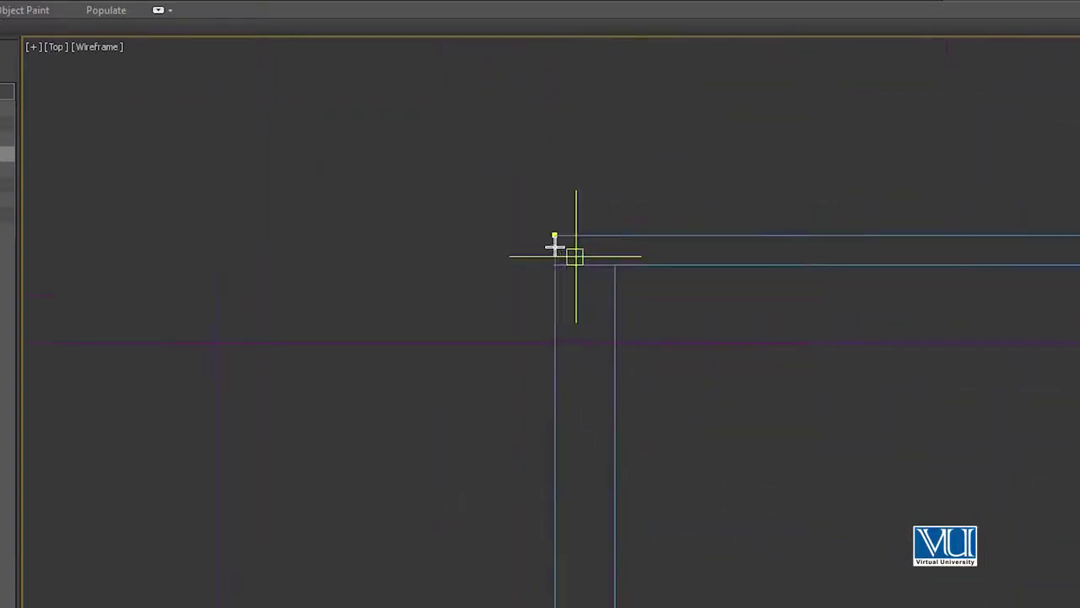
pyautogui.scroll(2, 551, 233)
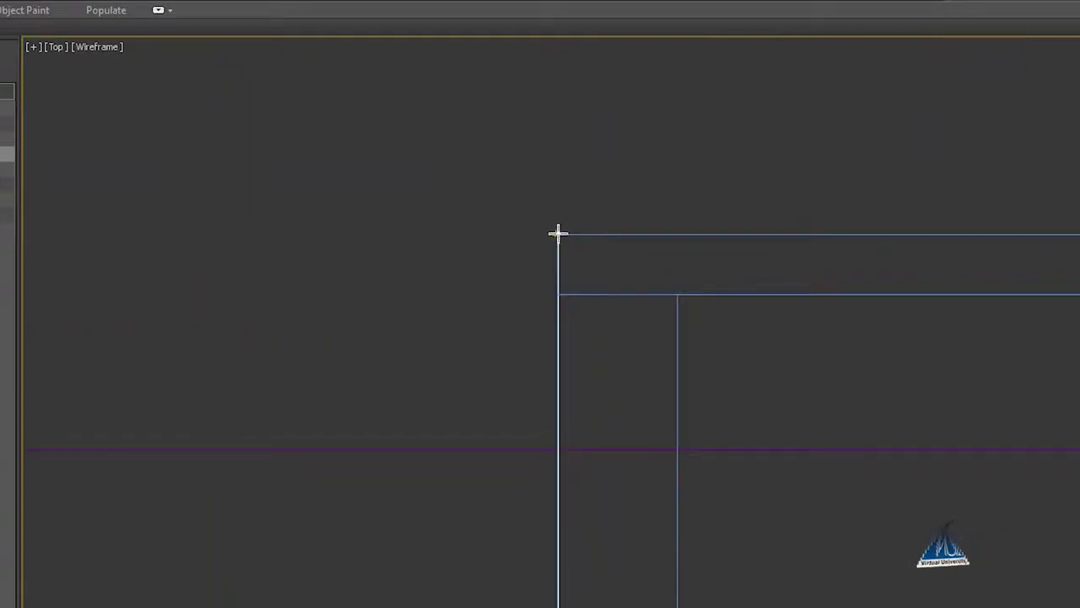
pyautogui.click(558, 233)
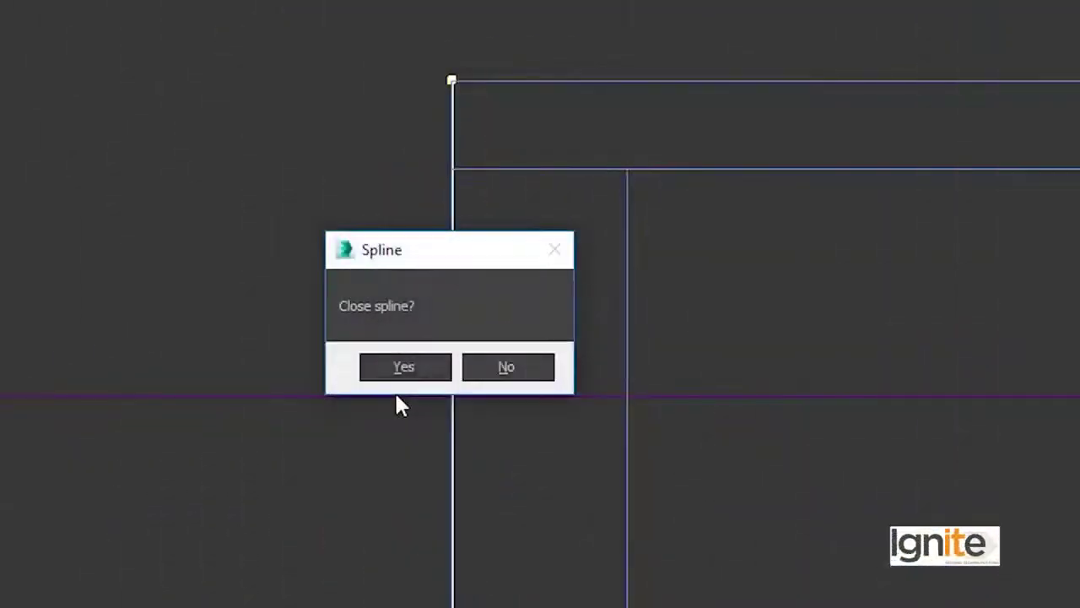
pyautogui.click(444, 361)
# Convert the closed house outline to an Editable Poly and extrude its selected polygons by 1'0".
pyautogui.scroll(-10, 422, 326)
pyautogui.moveTo(524, 500); pyautogui.dragTo(341, 18, button='middle')
pyautogui.moveTo(353, 444); pyautogui.dragTo(361, 263, button='middle')
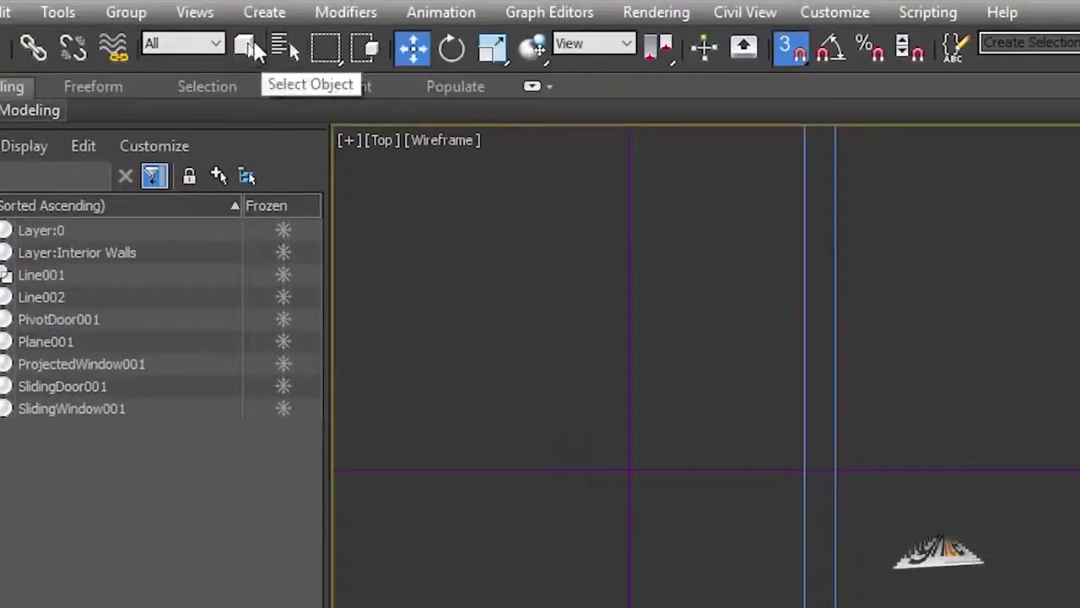
pyautogui.click(251, 46)
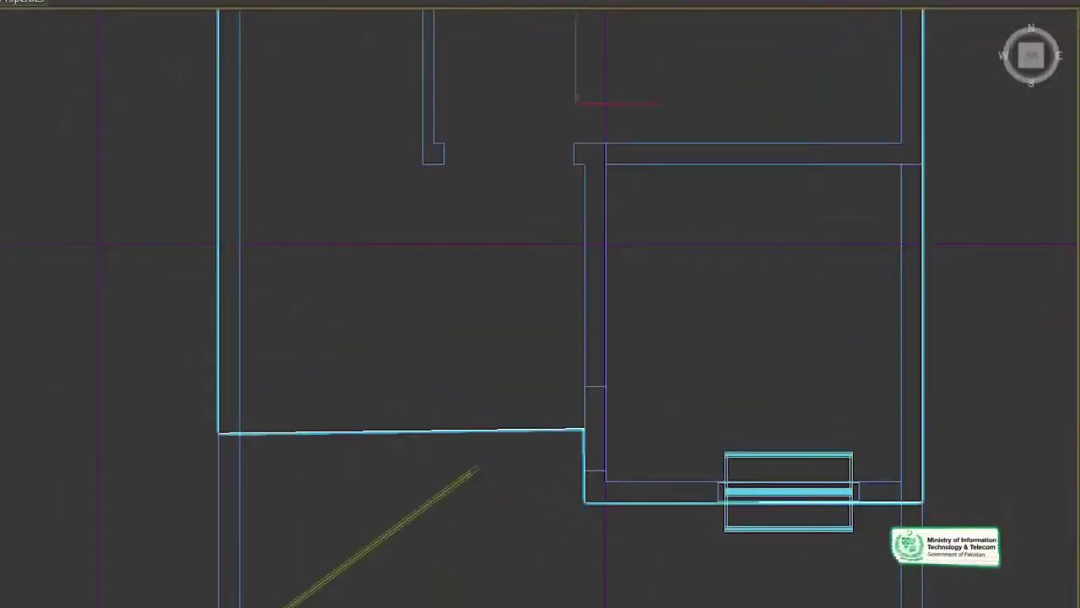
pyautogui.click(1010, 61)
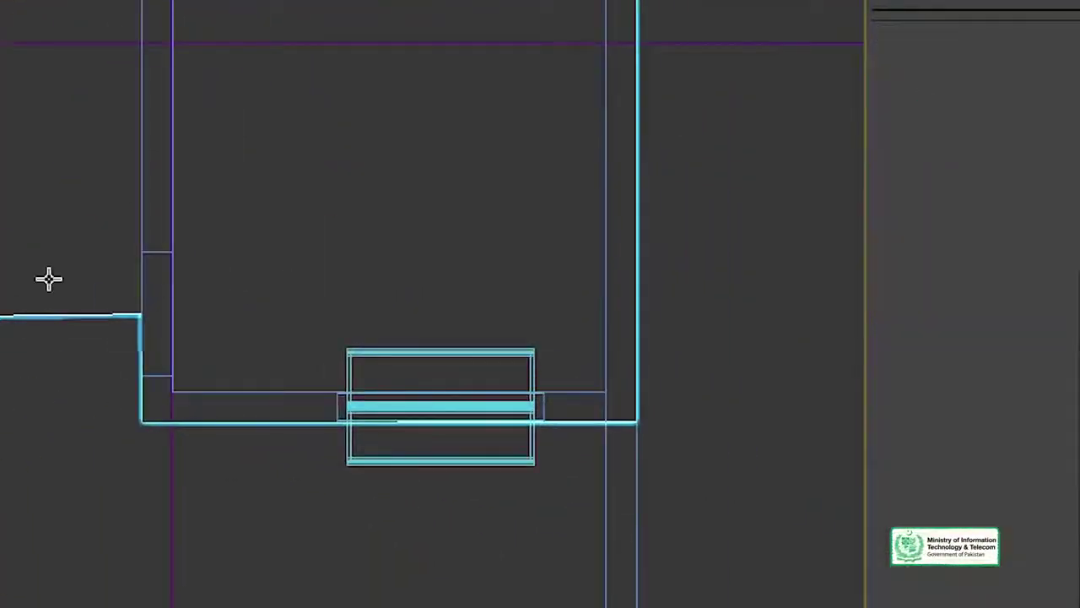
pyautogui.click(48, 279)
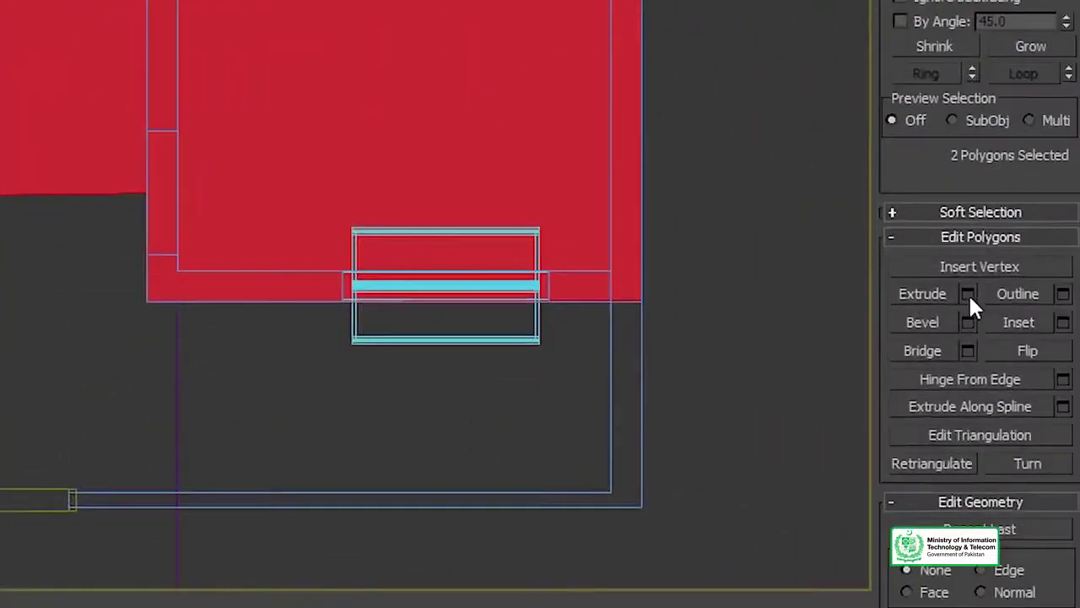
pyautogui.click(967, 294)
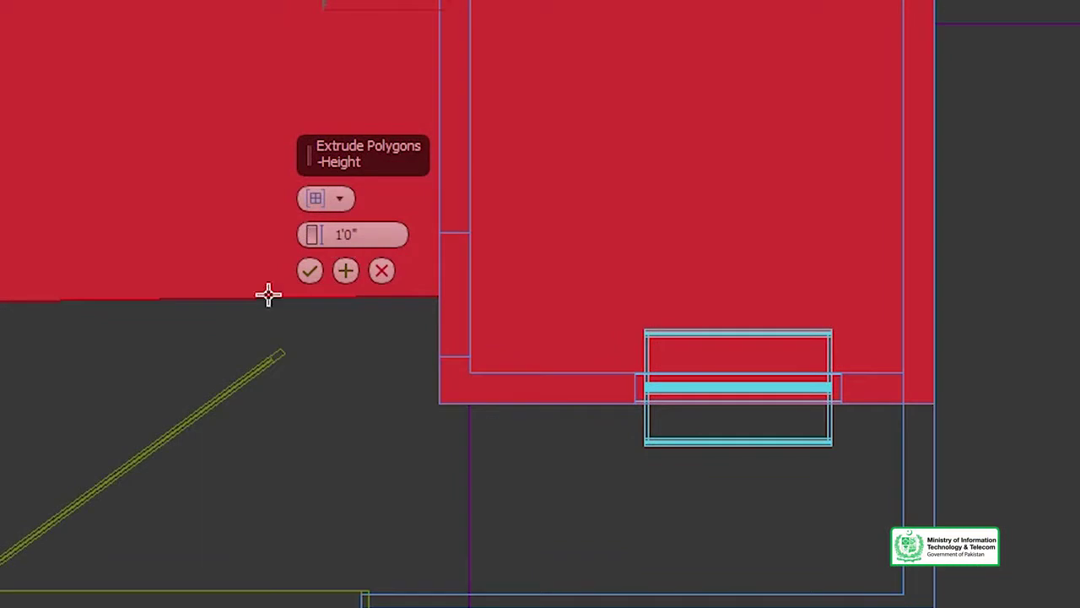
pyautogui.click(310, 271)
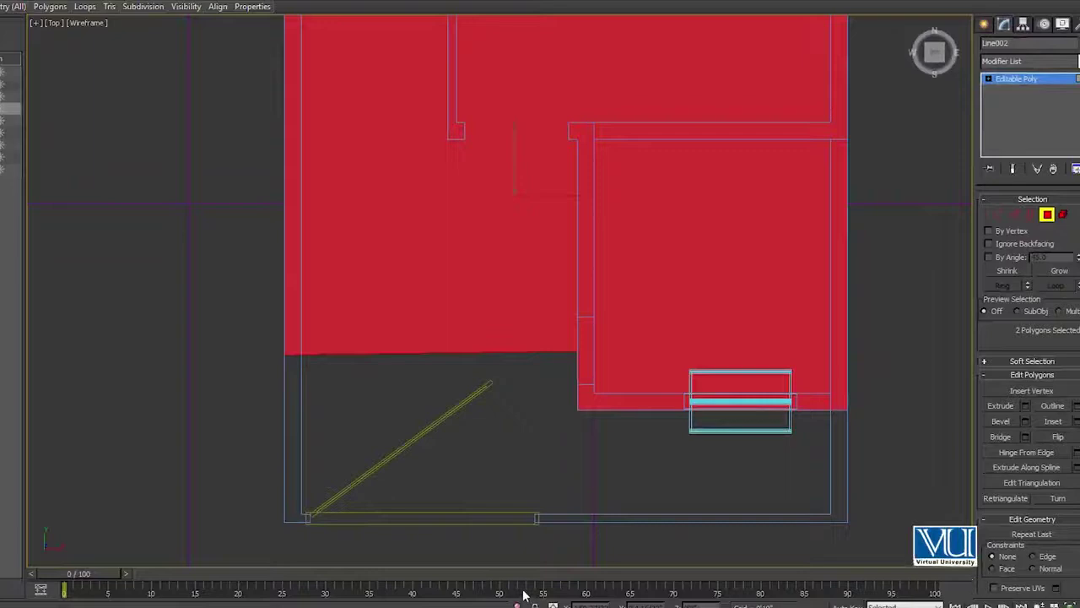
# Examine the extruded floor slab inside the house walls in a maximized Perspective view, from above and from the entrance side.
pyautogui.hotkey('alt', 'w')
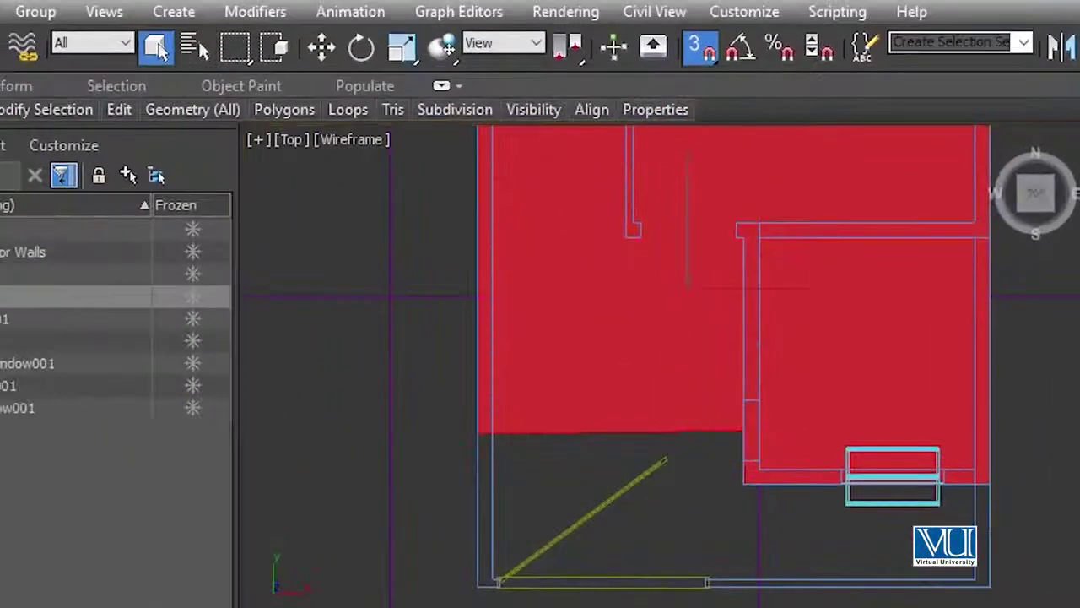
pyautogui.click(554, 351)
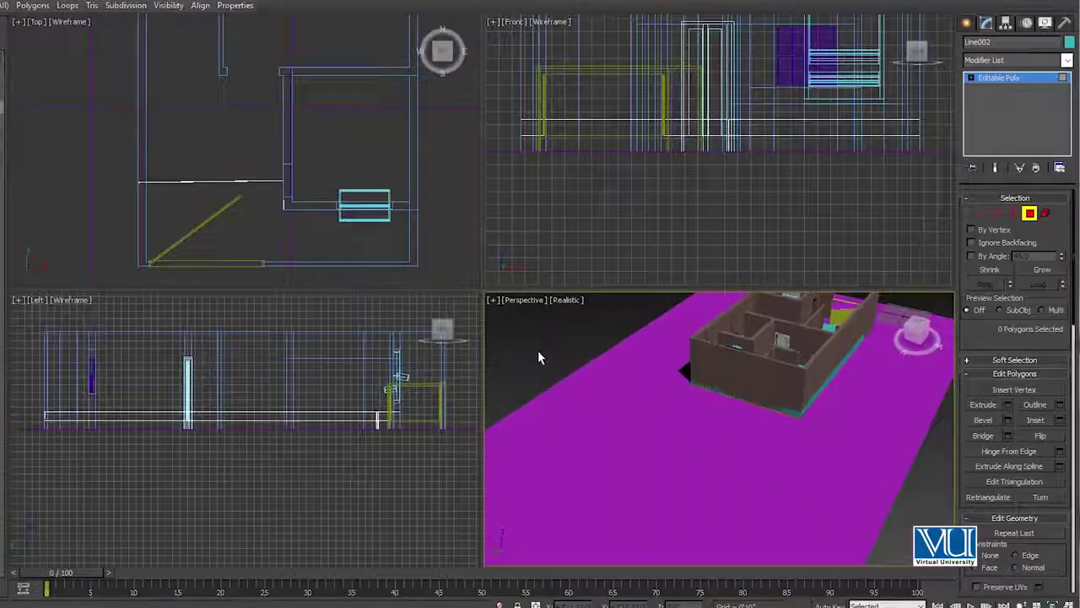
pyautogui.hotkey('alt', 'w')
pyautogui.scroll(-4, 607, 270)
pyautogui.moveTo(921, 53); pyautogui.dragTo(889, 99)
pyautogui.moveTo(799, 209); pyautogui.dragTo(643, 99, button='middle')
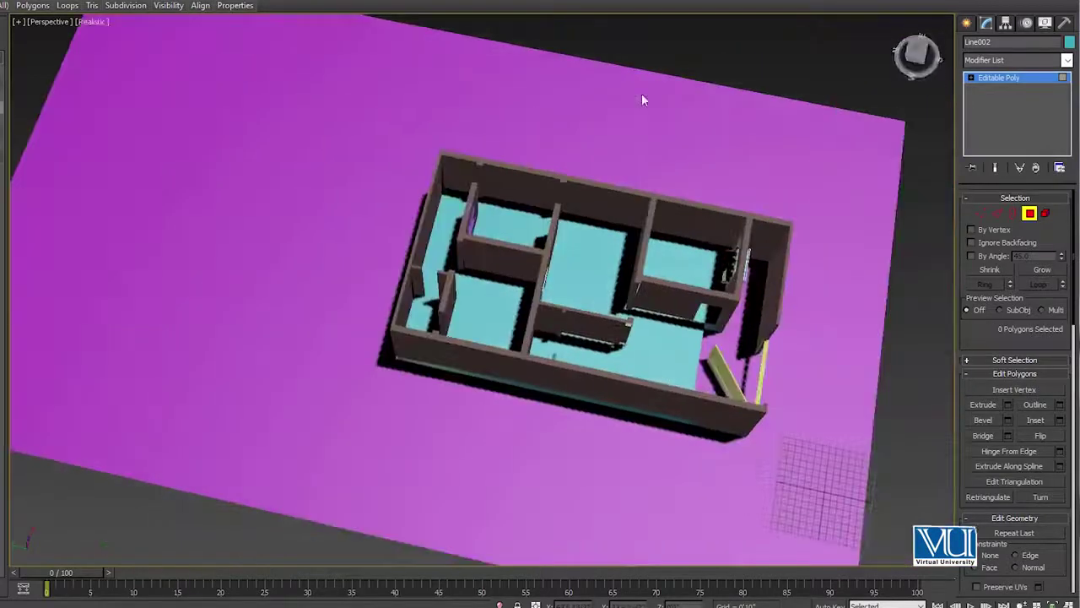
pyautogui.moveTo(917, 62); pyautogui.dragTo(917, 67)
pyautogui.scroll(-3, 588, 331)
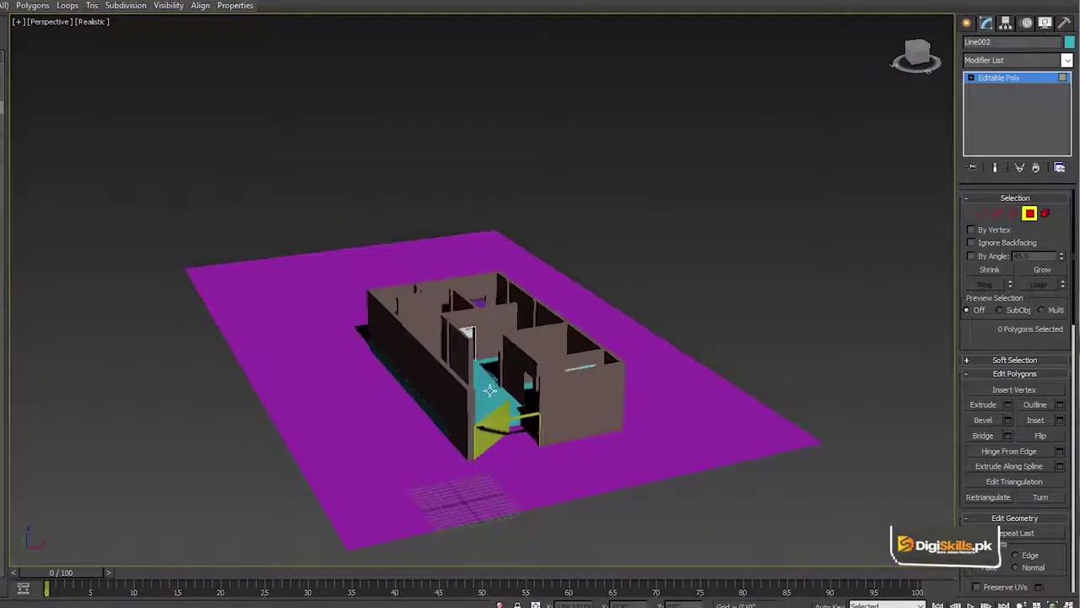
# Select the slab's top polygon and examine how it covers the rooms between the walls.
pyautogui.scroll(6, 490, 393)
pyautogui.click(485, 405)
pyautogui.scroll(-4, 485, 405)
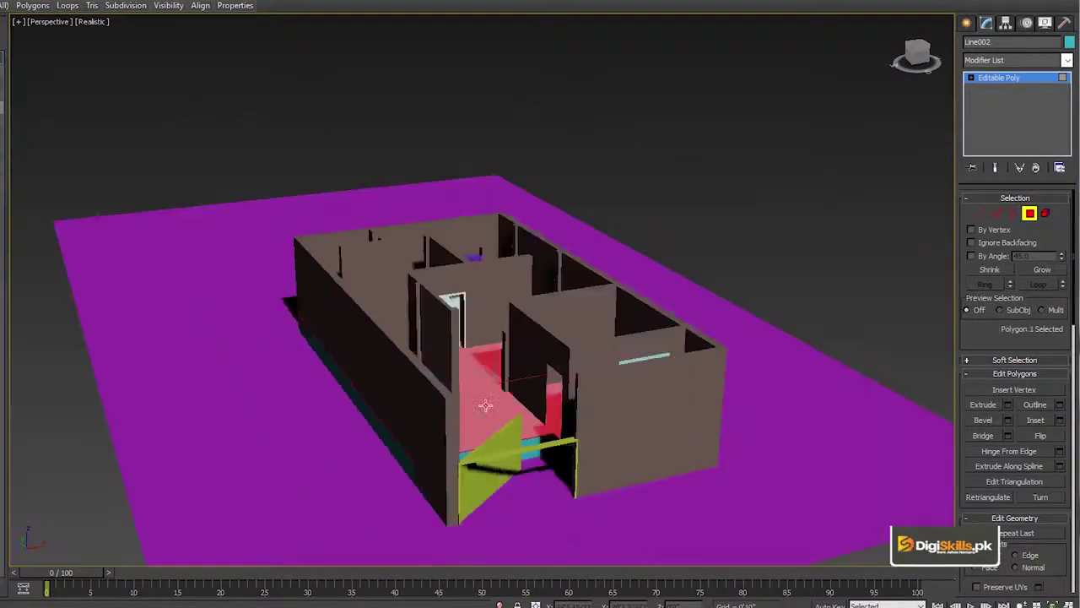
pyautogui.moveTo(924, 59); pyautogui.dragTo(920, 77)
pyautogui.moveTo(661, 272); pyautogui.dragTo(675, 192, button='middle')
pyautogui.scroll(2, 634, 237)
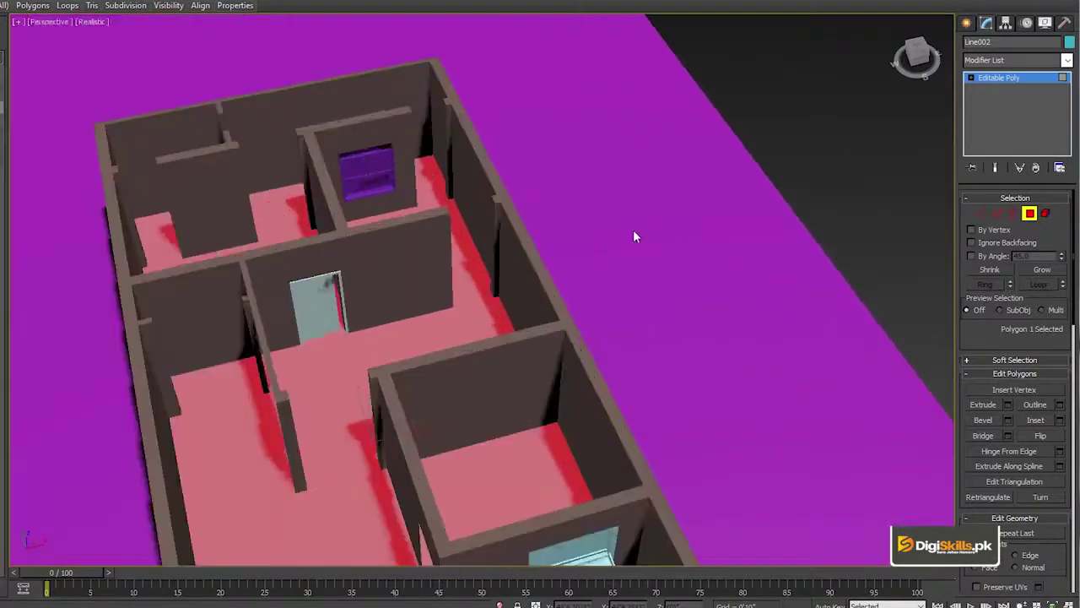
# Leave polygon editing and raise the whole slab to a Z position of 11' to form the roof.
pyautogui.click(1030, 215)
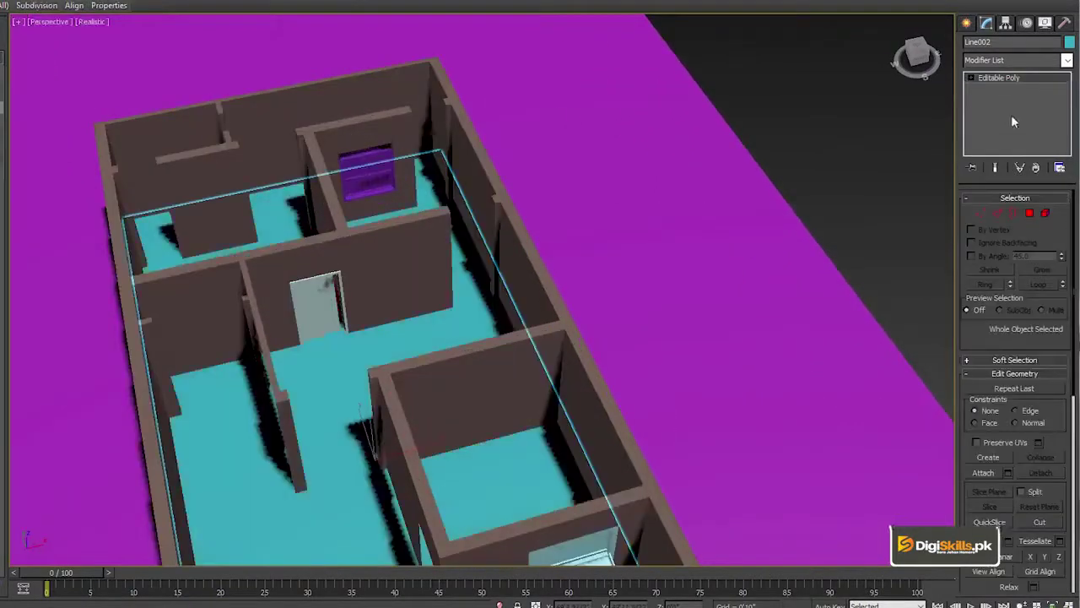
pyautogui.scroll(4, 422, 319)
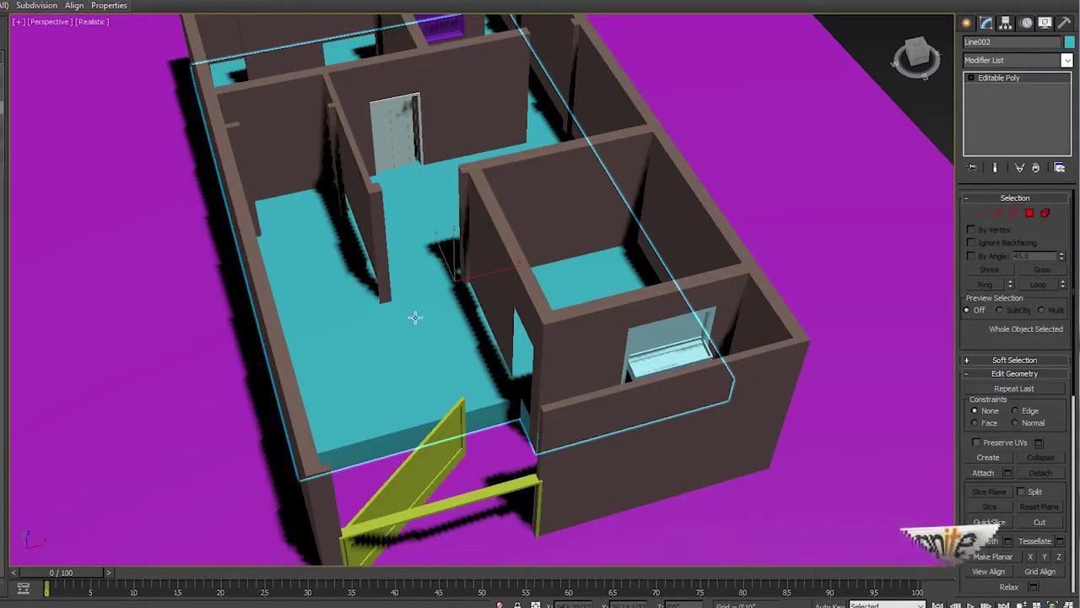
pyautogui.click(415, 316)
pyautogui.click(415, 316)
pyautogui.click(414, 316)
pyautogui.click(414, 316)
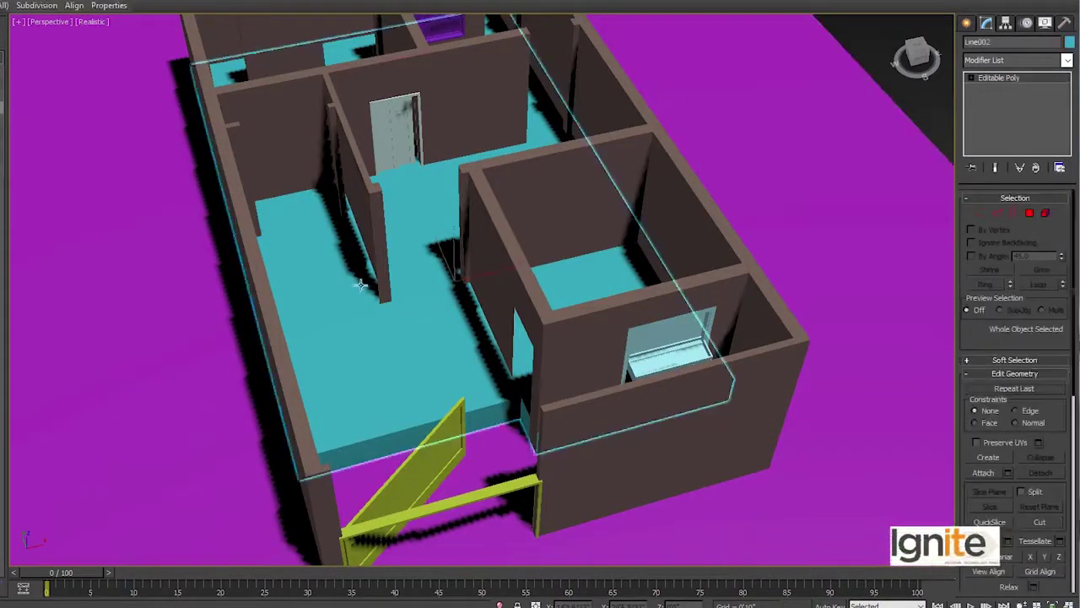
pyautogui.moveTo(917, 64); pyautogui.dragTo(917, 55)
pyautogui.scroll(-3, 646, 217)
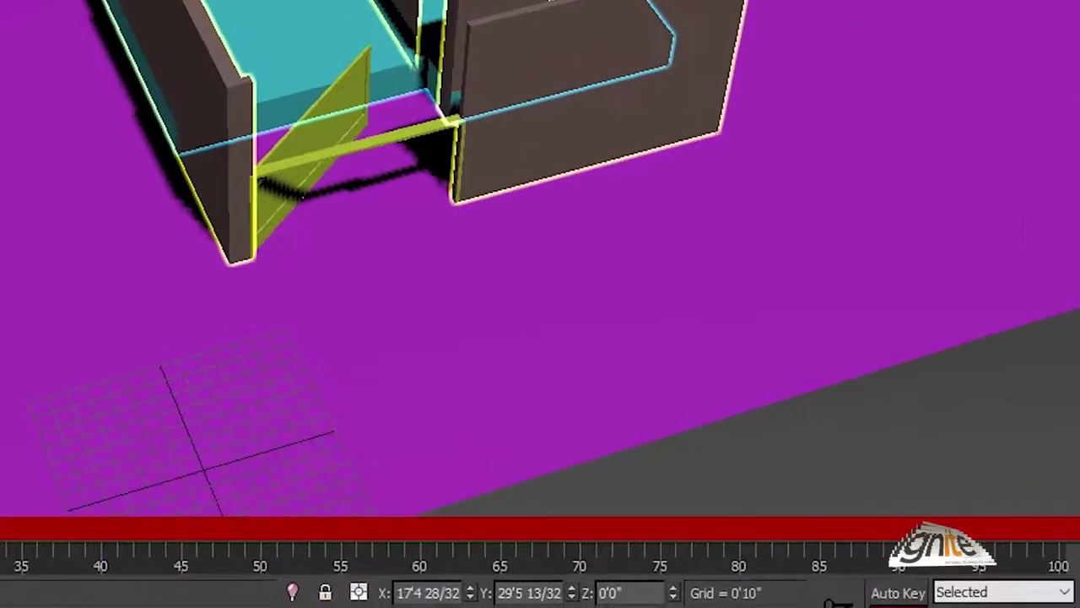
pyautogui.click(897, 606)
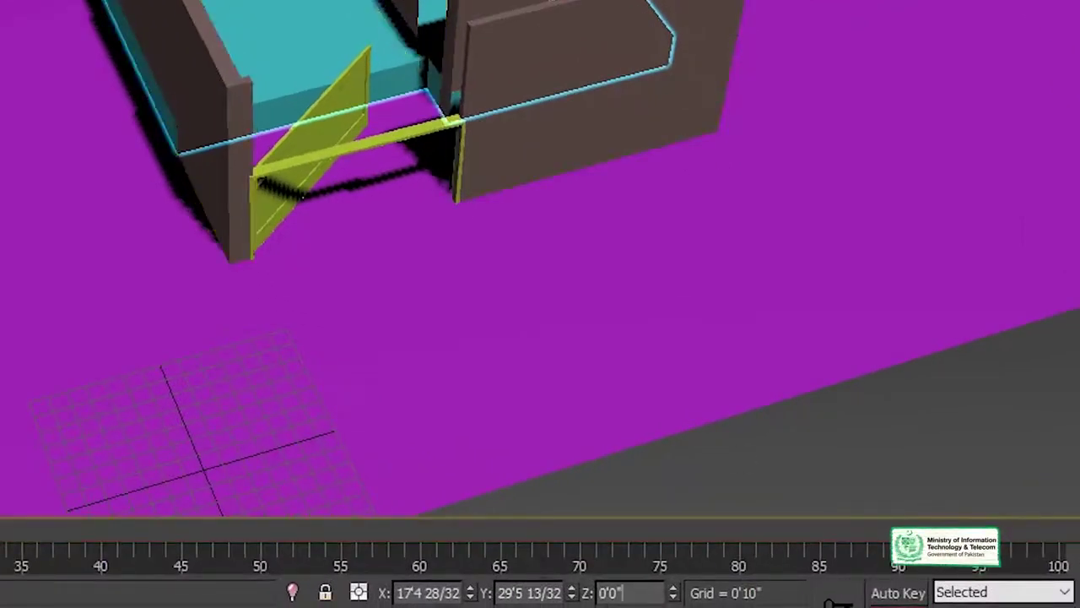
pyautogui.write("11'")
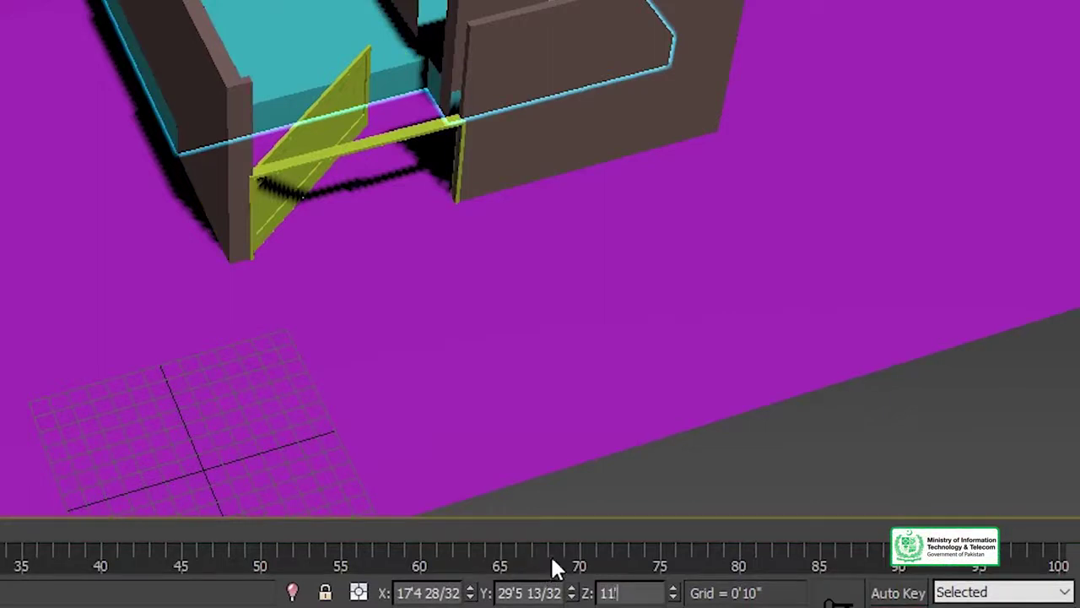
pyautogui.press('Return')
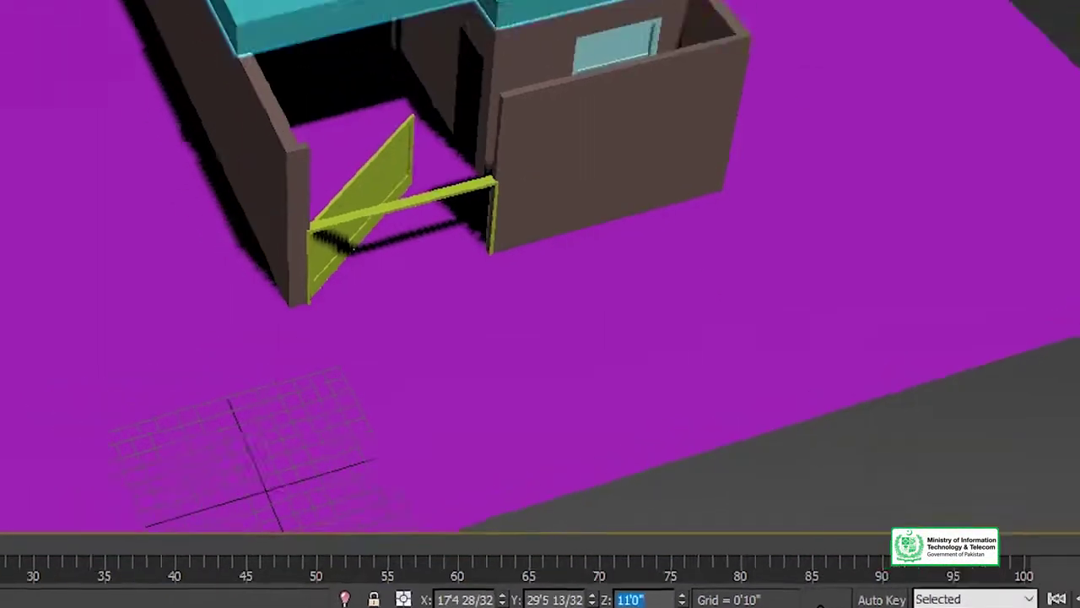
# Examine how the raised roof slab sits on the house walls in the Perspective view.
pyautogui.moveTo(506, 221)
pyautogui.keyDown('alt'); pyautogui.mouseDown(button='middle')
pyautogui.moveTo(460, 204)
pyautogui.moveTo(468, 219)
pyautogui.moveTo(502, 227)
pyautogui.mouseUp(button='middle'); pyautogui.keyUp('alt')
pyautogui.scroll(-3, 497, 184)
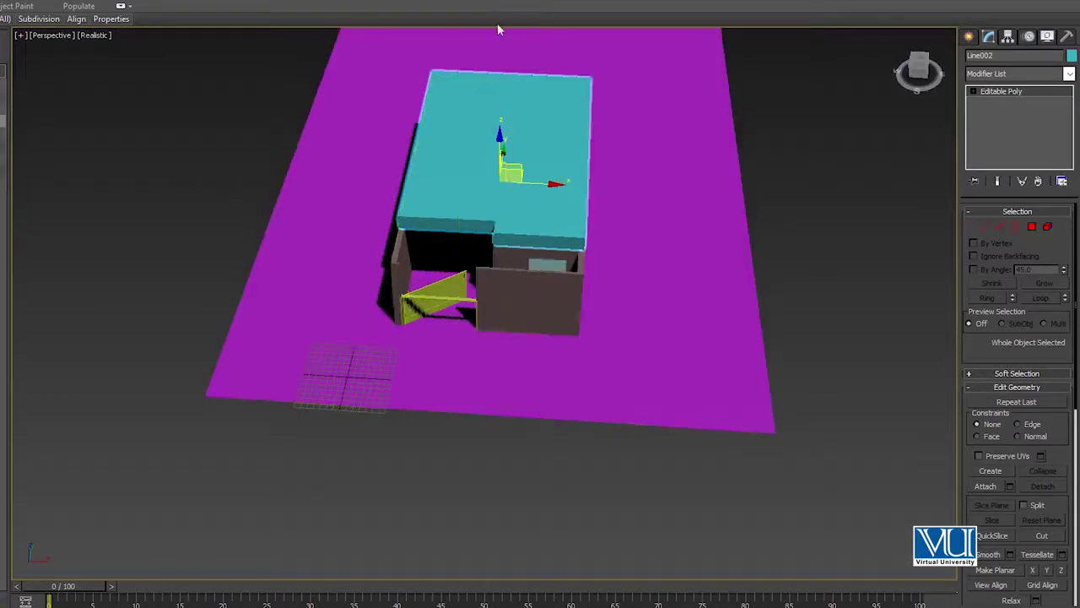
pyautogui.scroll(4, 612, 233)
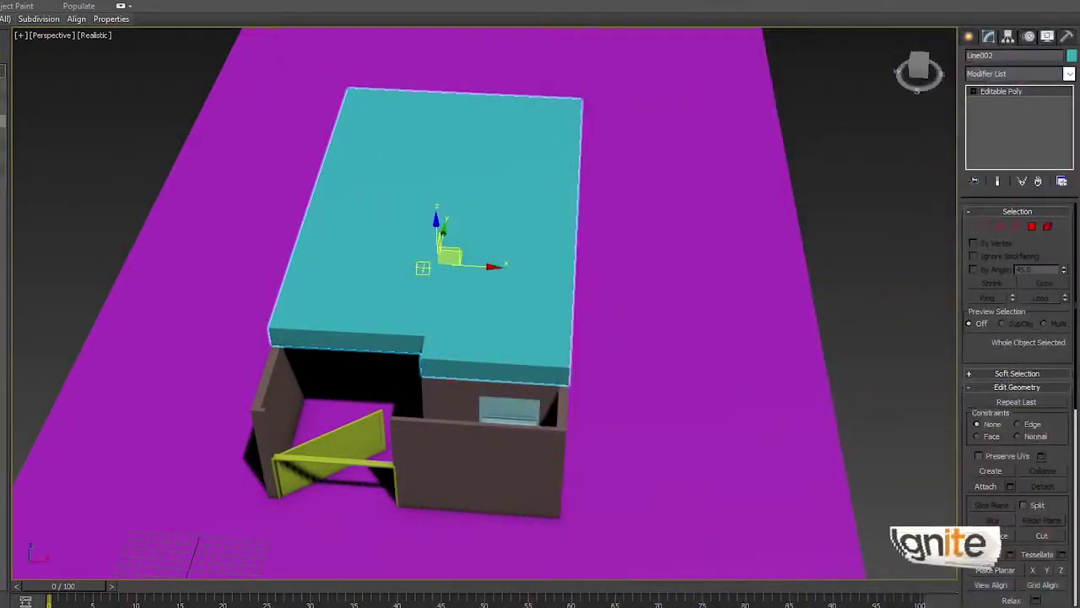
pyautogui.scroll(-5, 421, 209)
pyautogui.scroll(5, 443, 202)
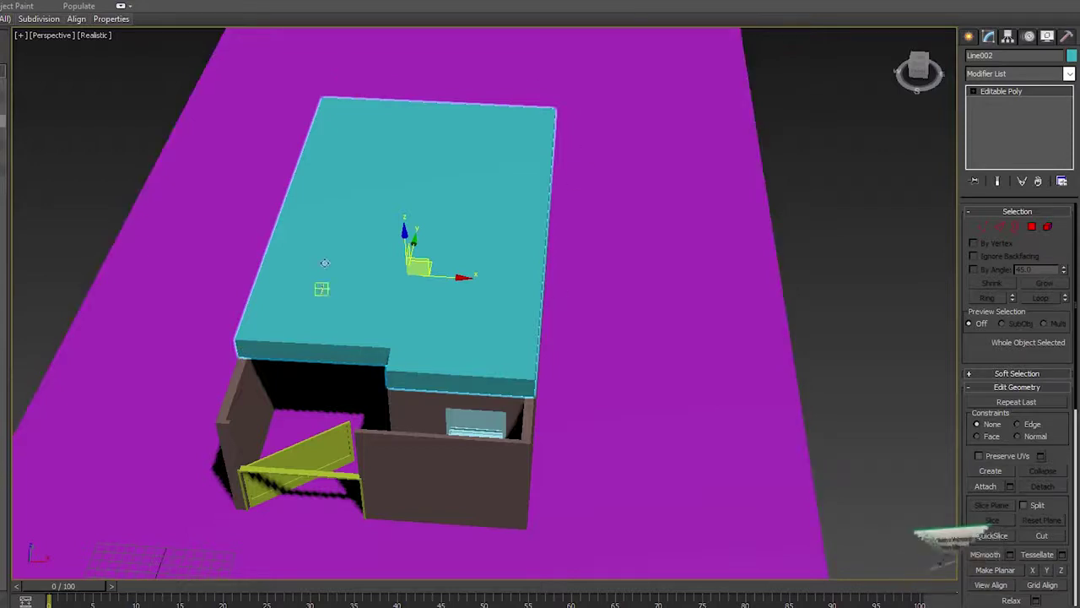
pyautogui.press('q')
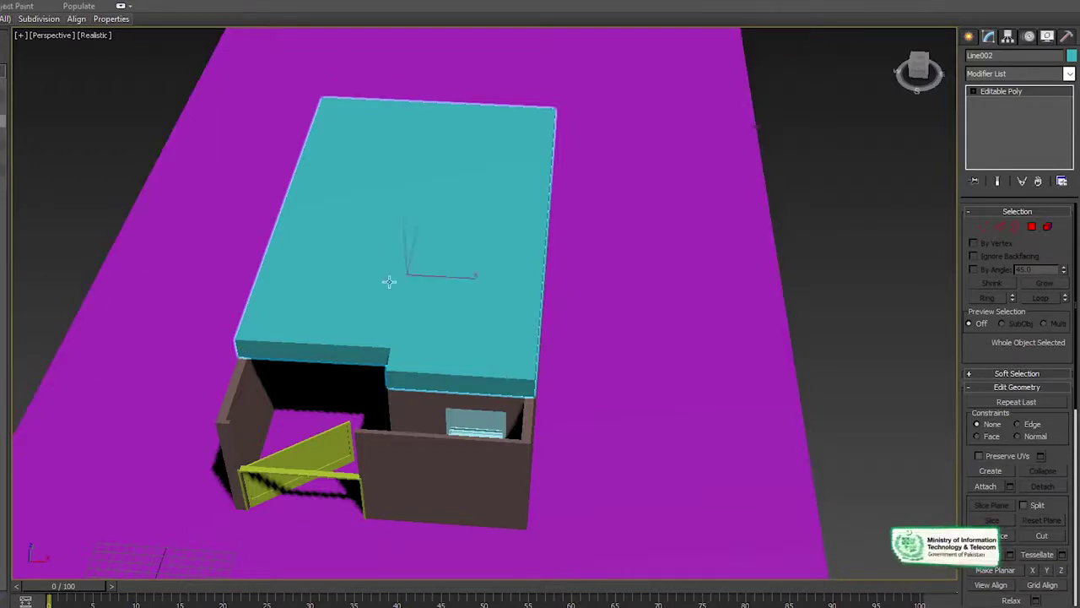
pyautogui.click(379, 225)
pyautogui.click(379, 226)
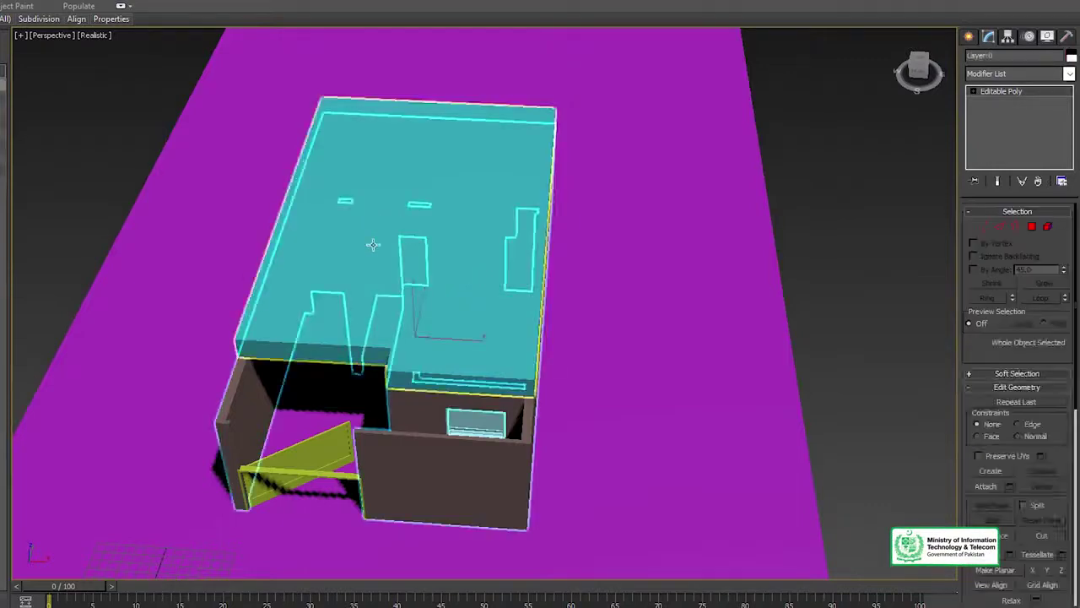
pyautogui.hotkey('alt', 'x')
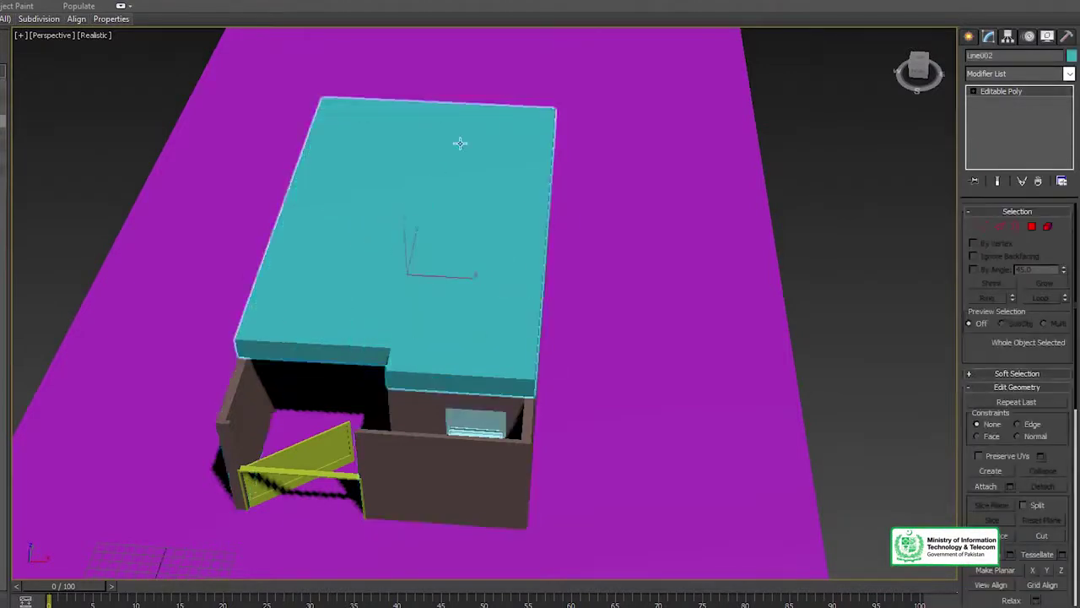
pyautogui.click(926, 74)
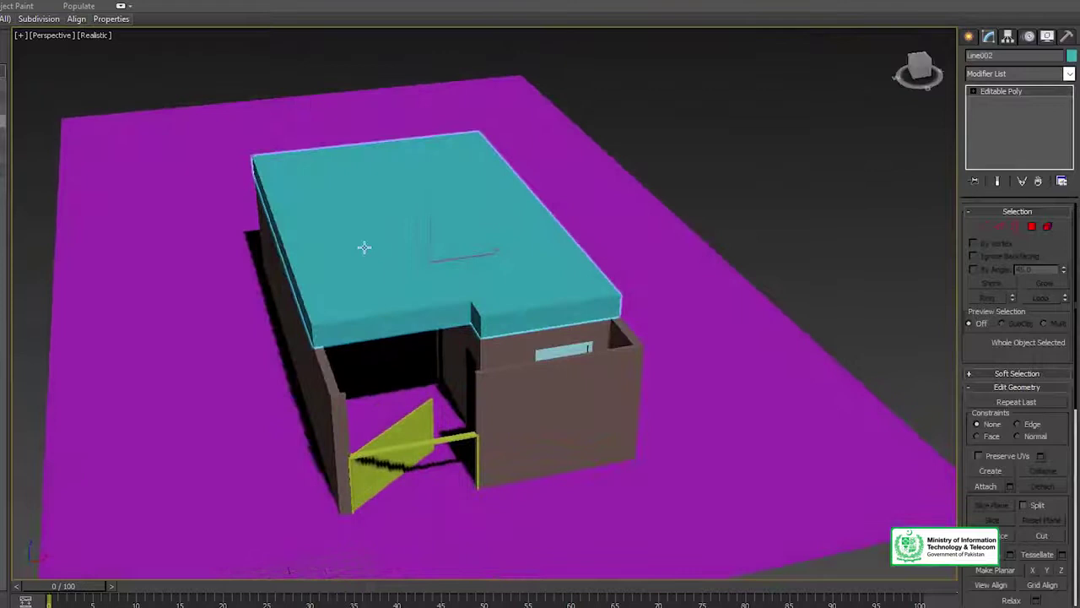
# Select the roof slab's top polygon and inset it by 1'0".
pyautogui.press('w')
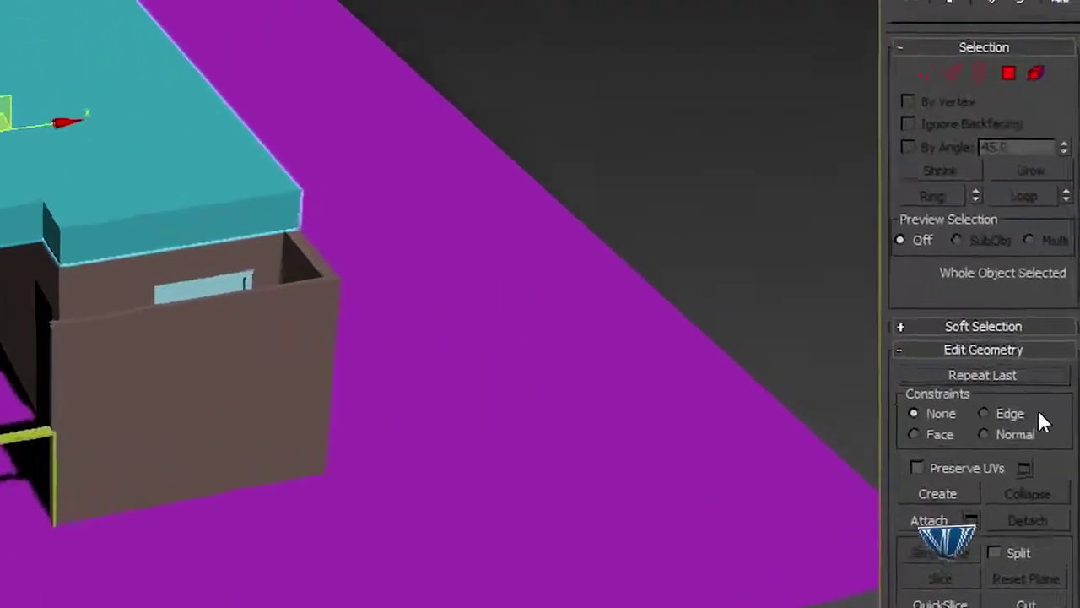
pyautogui.scroll(-2, 1018, 239)
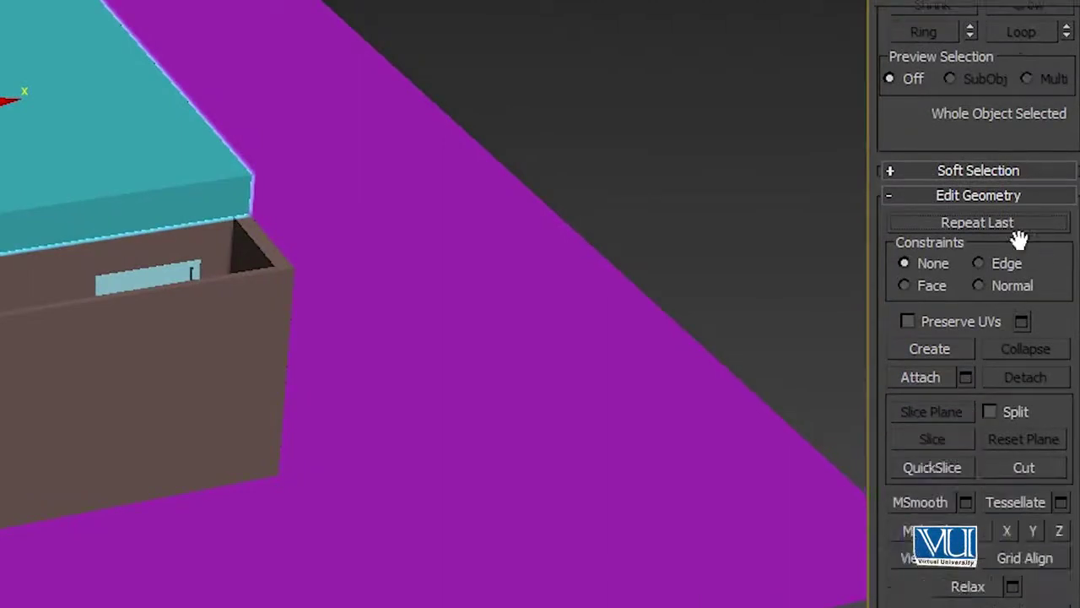
pyautogui.scroll(4, 1012, 243)
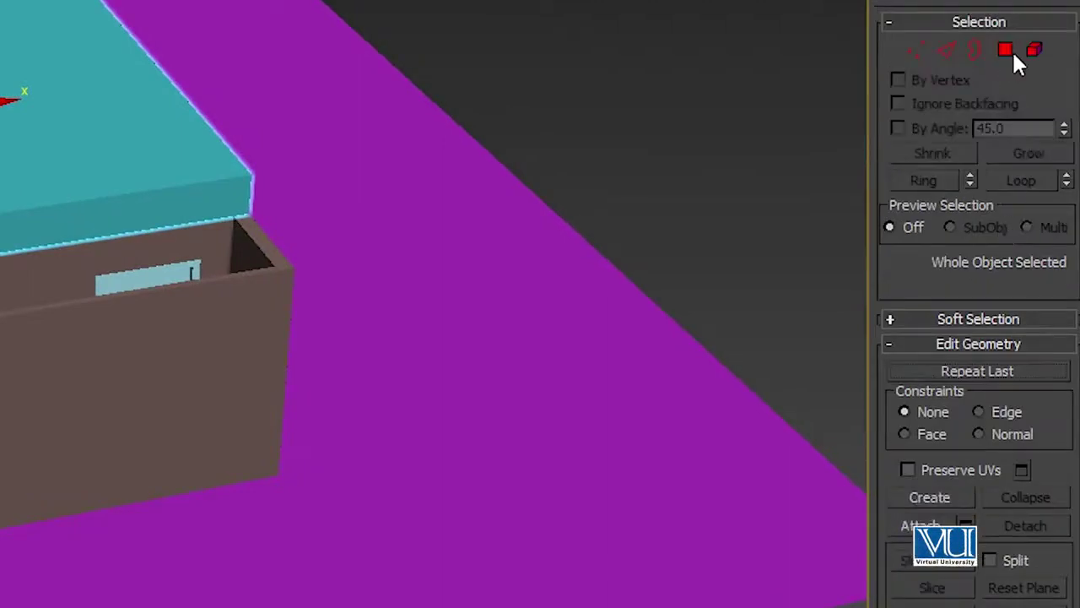
pyautogui.click(1005, 50)
pyautogui.click(30, 93)
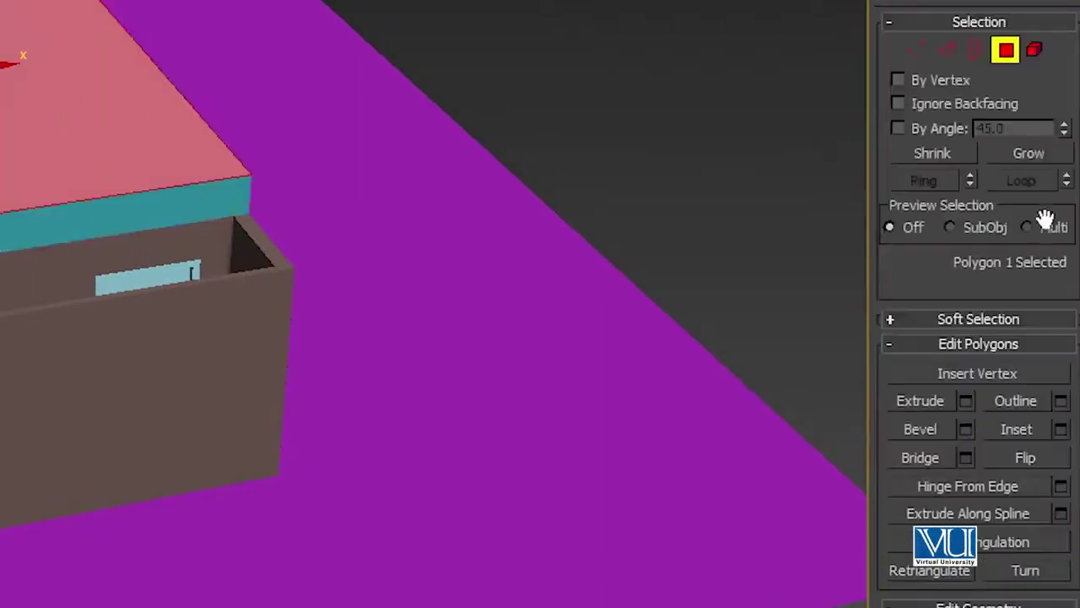
pyautogui.click(1065, 435)
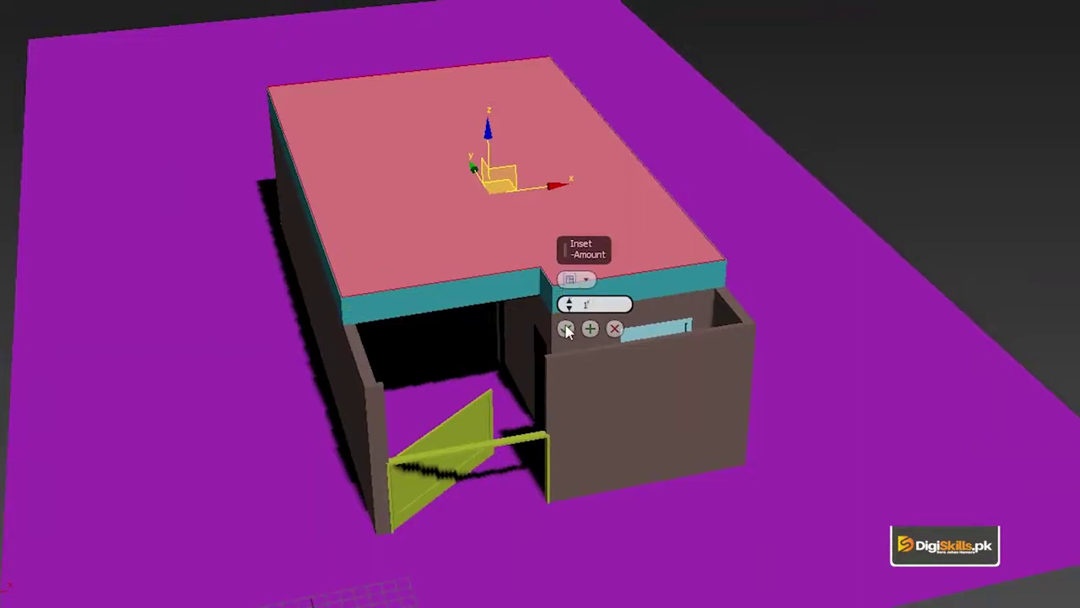
pyautogui.click(565, 329)
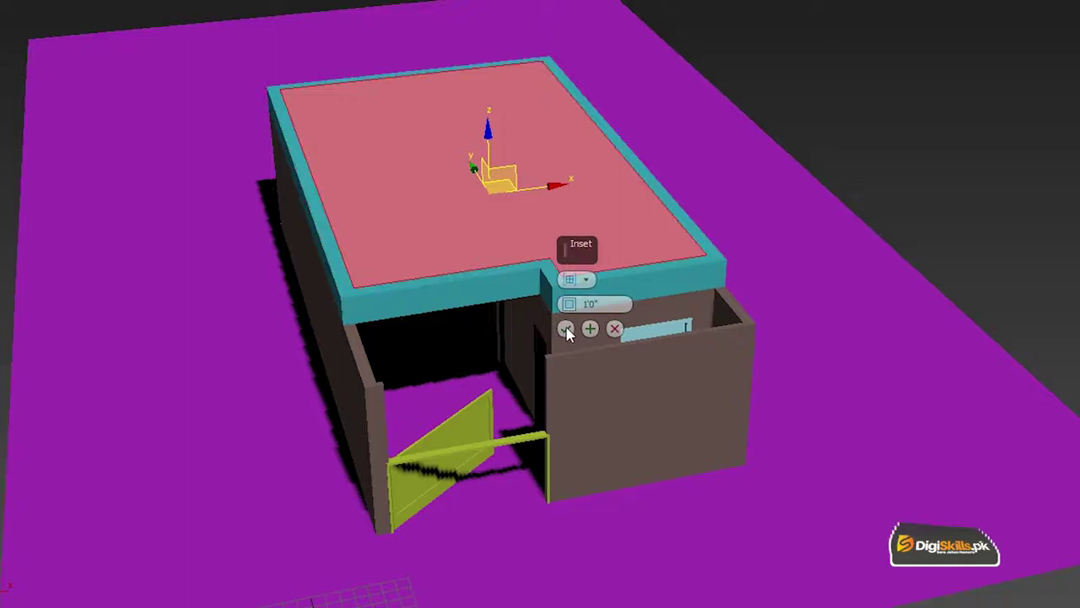
pyautogui.click(565, 329)
# Select all six border polygons that surround the inset area on top of the roof slab.
pyautogui.scroll(-3, 924, 153)
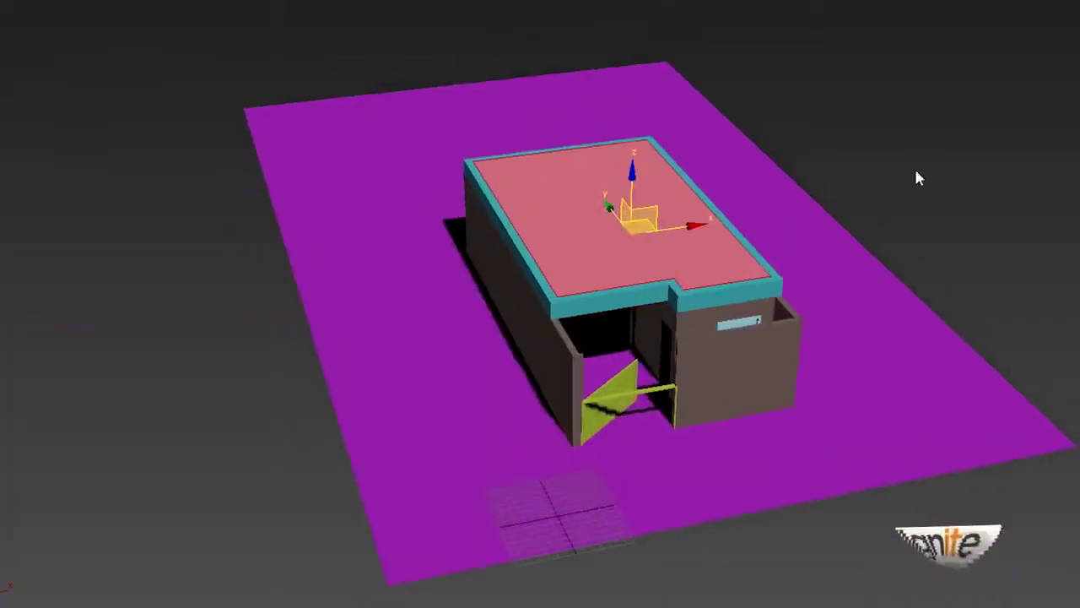
pyautogui.moveTo(609, 207)
pyautogui.keyDown('alt'); pyautogui.mouseDown(button='middle')
pyautogui.moveTo(611, 222)
pyautogui.moveTo(621, 196)
pyautogui.mouseUp(button='middle'); pyautogui.keyUp('alt')
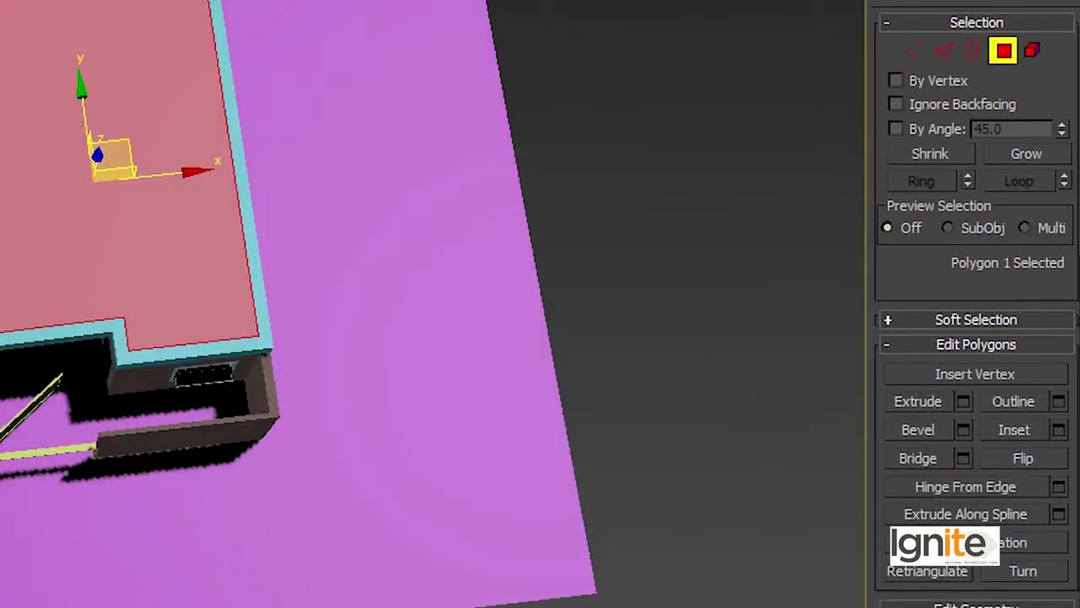
pyautogui.press('q')
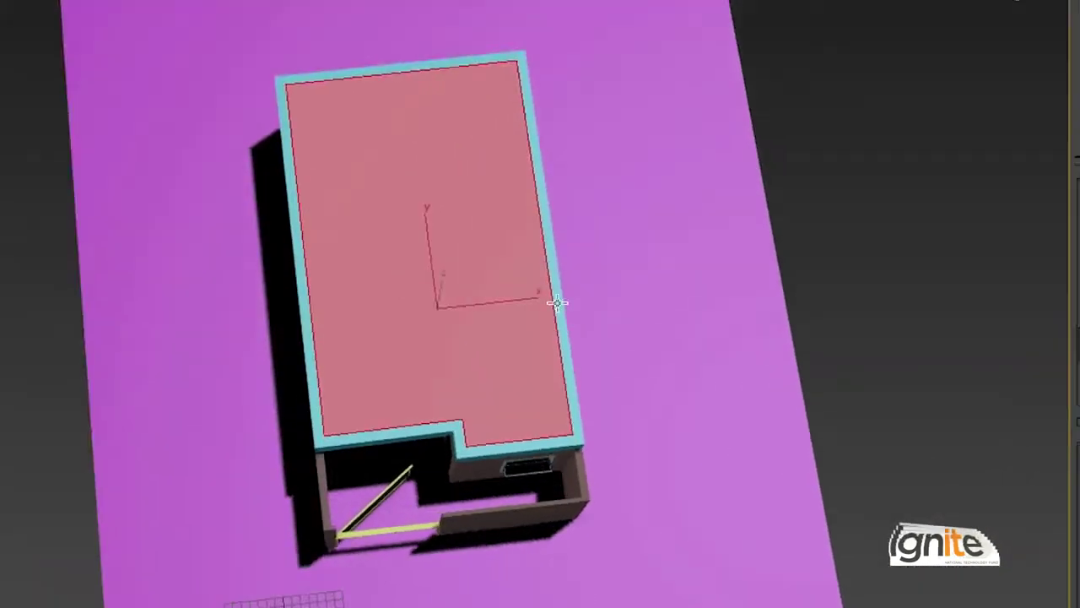
pyautogui.click(248, 172)
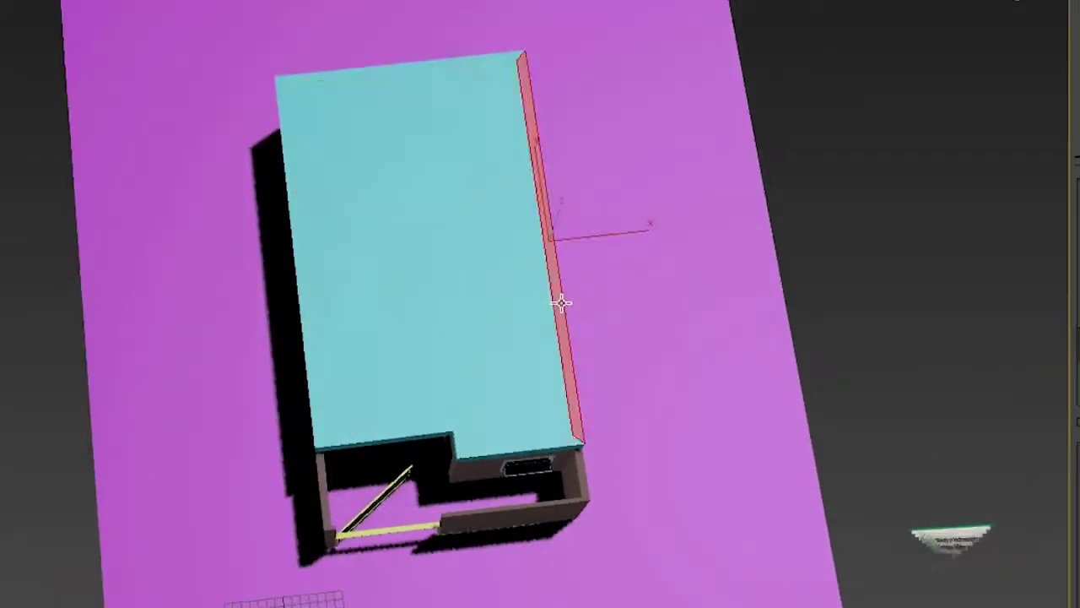
pyautogui.keyDown('ctrl'); pyautogui.click(516, 450); pyautogui.keyUp('ctrl')
pyautogui.keyDown('ctrl'); pyautogui.click(457, 439); pyautogui.keyUp('ctrl')
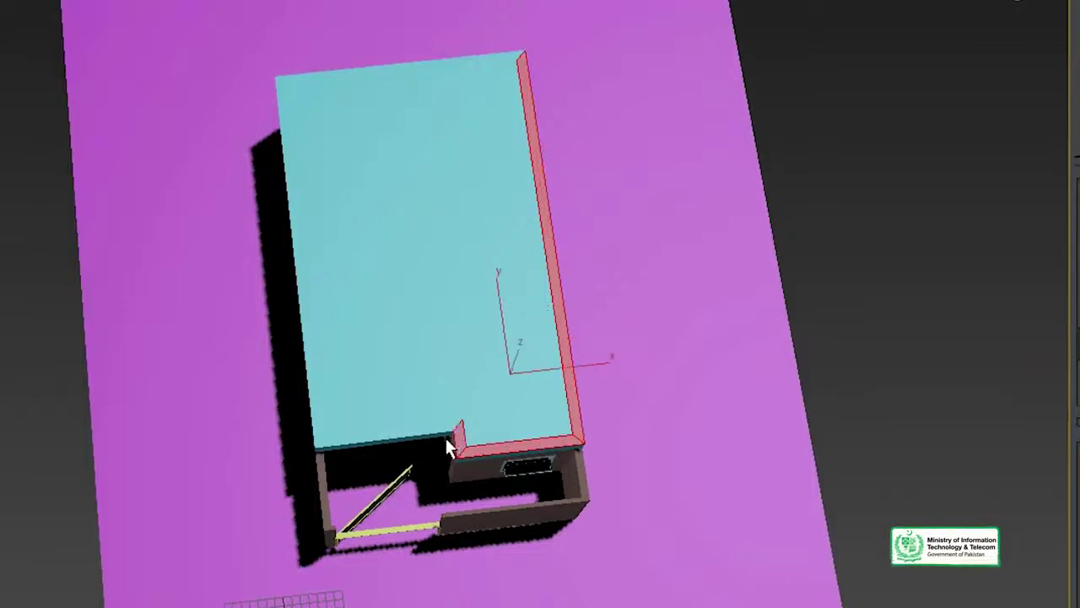
pyautogui.keyDown('ctrl'); pyautogui.click(431, 430); pyautogui.keyUp('ctrl')
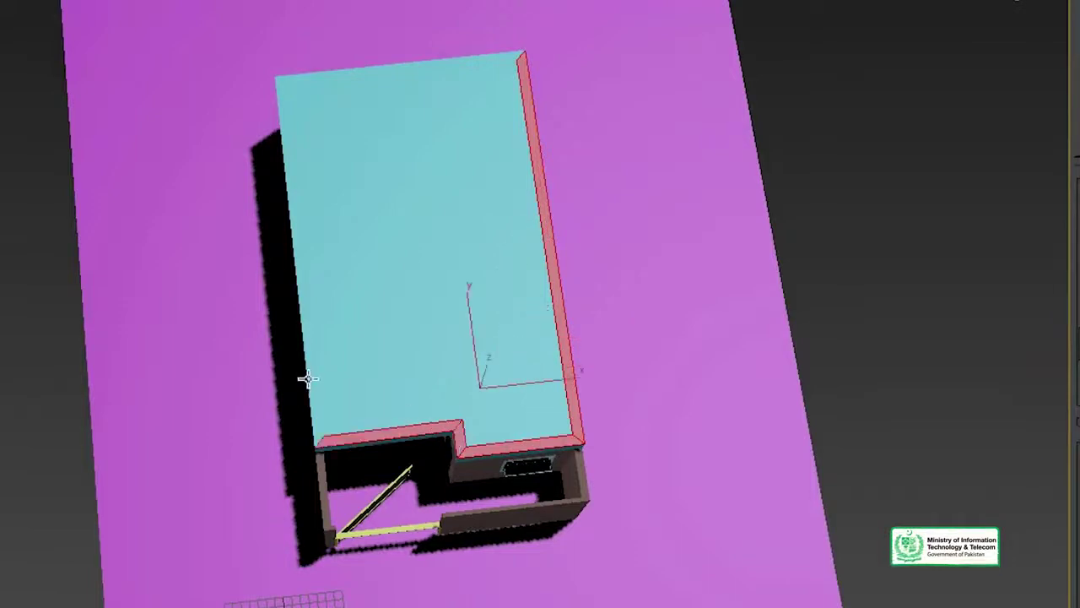
pyautogui.keyDown('ctrl'); pyautogui.click(307, 378); pyautogui.keyUp('ctrl')
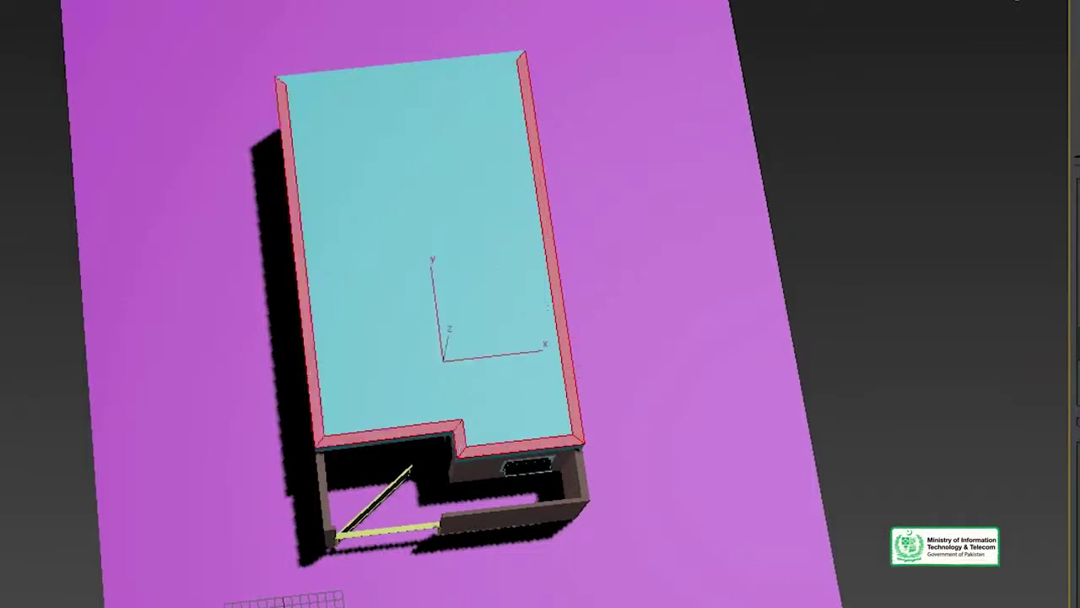
pyautogui.keyDown('ctrl'); pyautogui.click(382, 66); pyautogui.keyUp('ctrl')
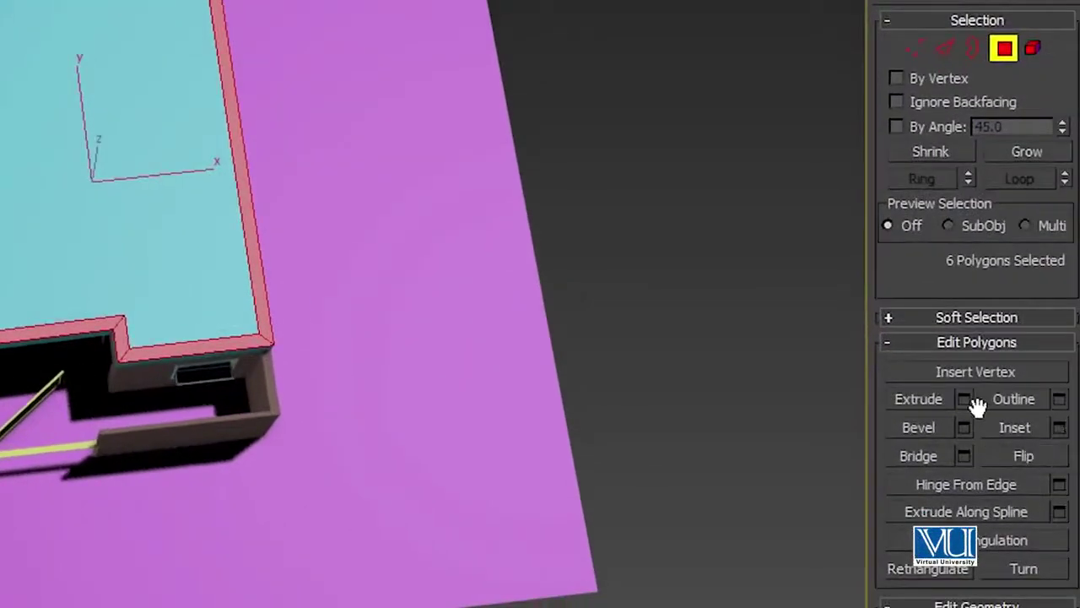
# Extrude the selected border polygons by a height of 2'0" to form the roof parapet.
pyautogui.click(964, 399)
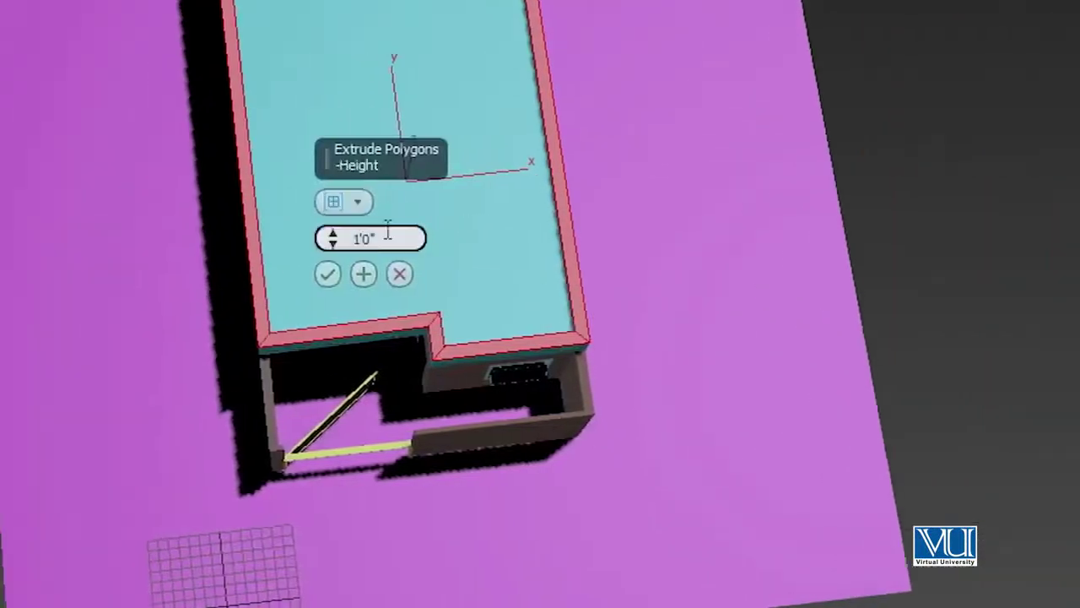
pyautogui.write("2'")
pyautogui.press('Return')
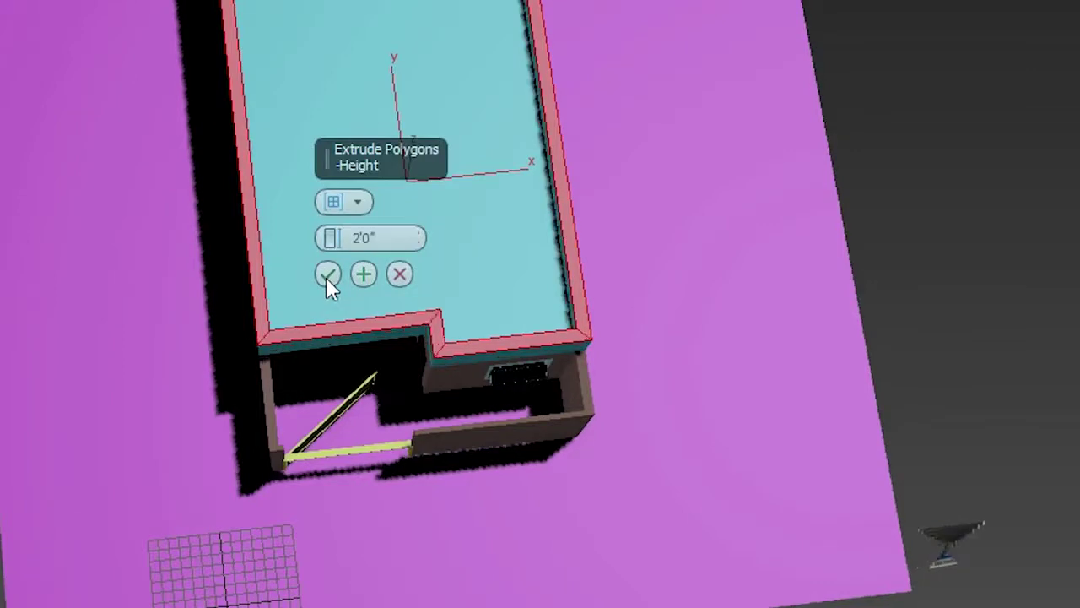
pyautogui.click(327, 275)
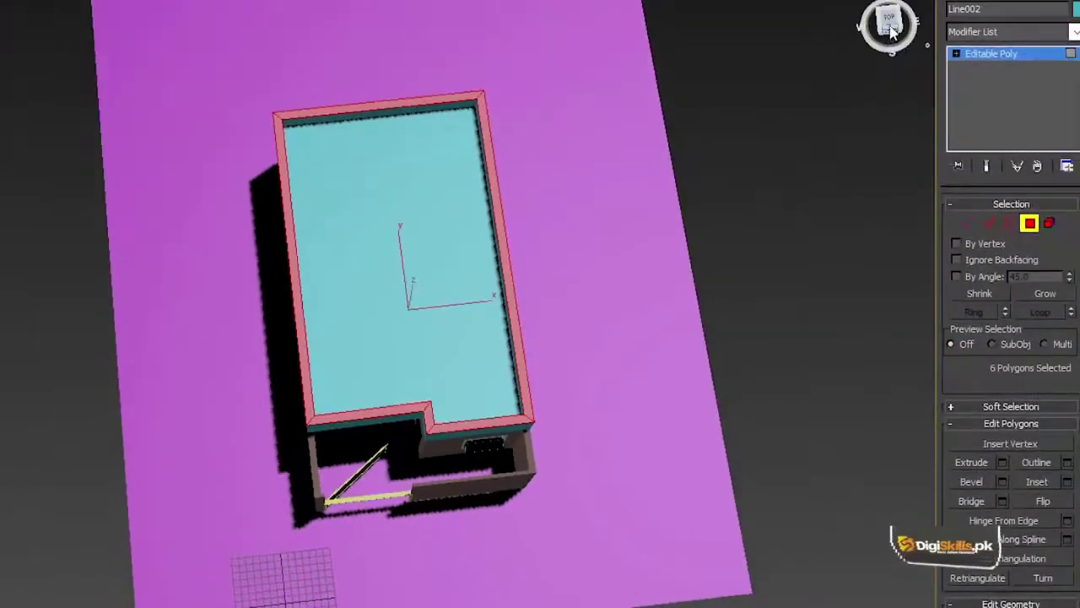
pyautogui.click(892, 35)
pyautogui.scroll(5, 424, 243)
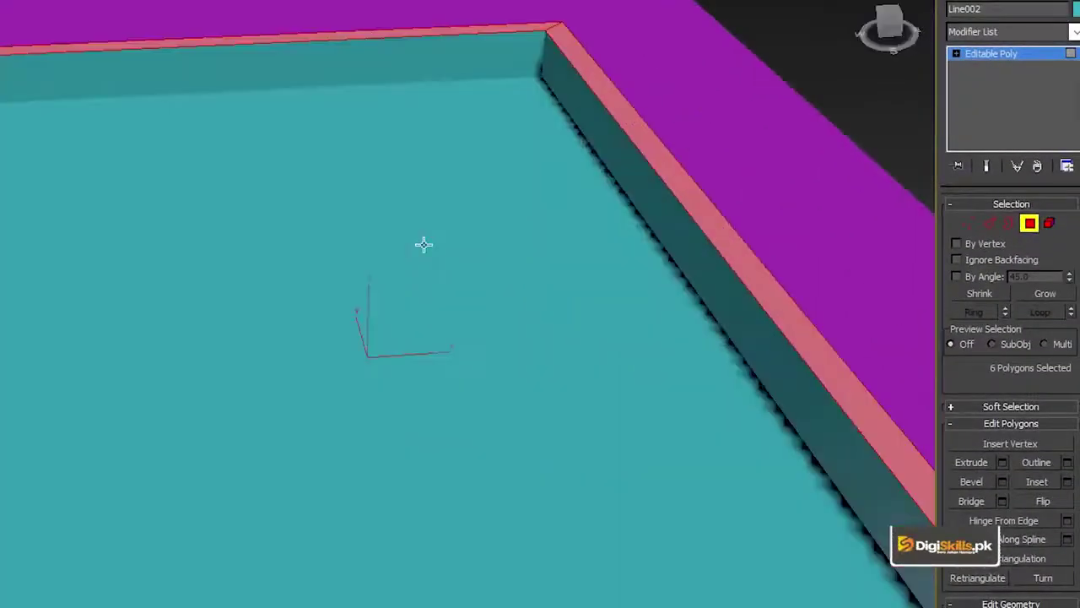
pyautogui.scroll(-5, 425, 243)
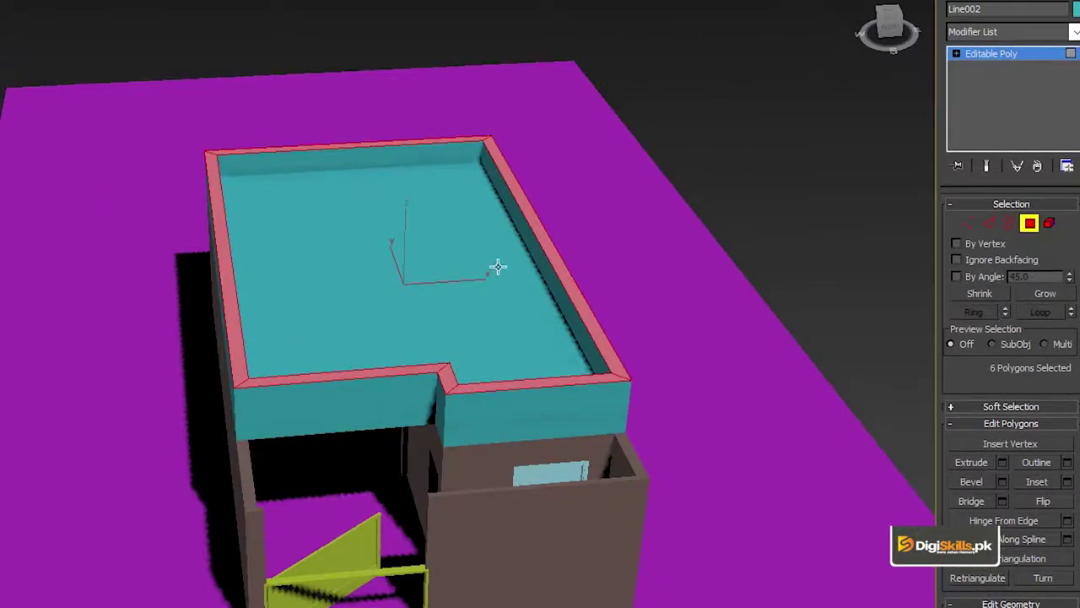
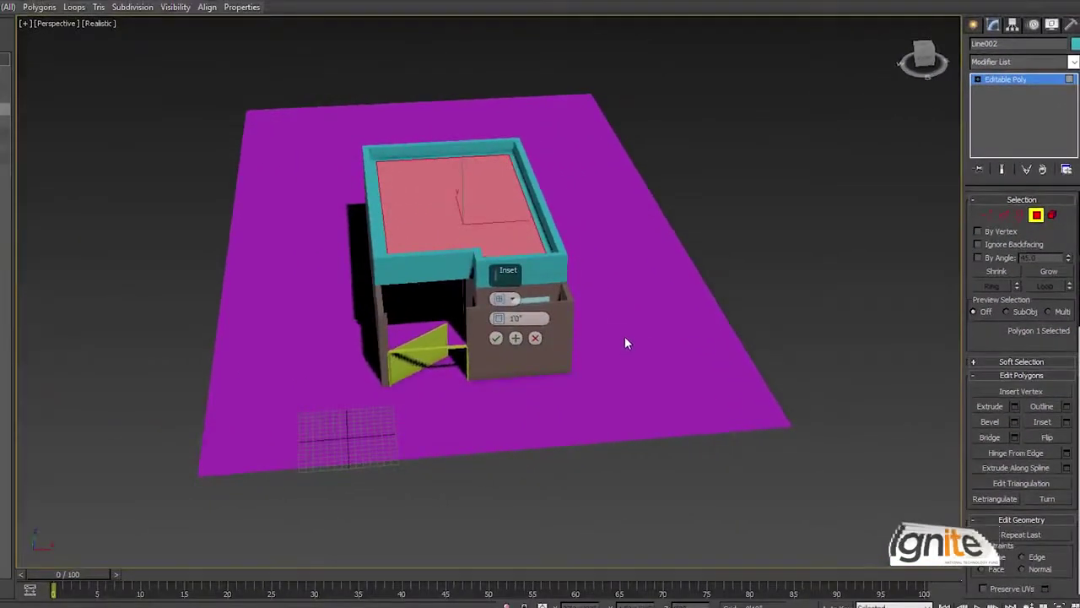
# Draw a closed, irregular Line shape with a jagged lower-left side beside the house plan in the Top view.
pyautogui.hotkey('alt', 'w')
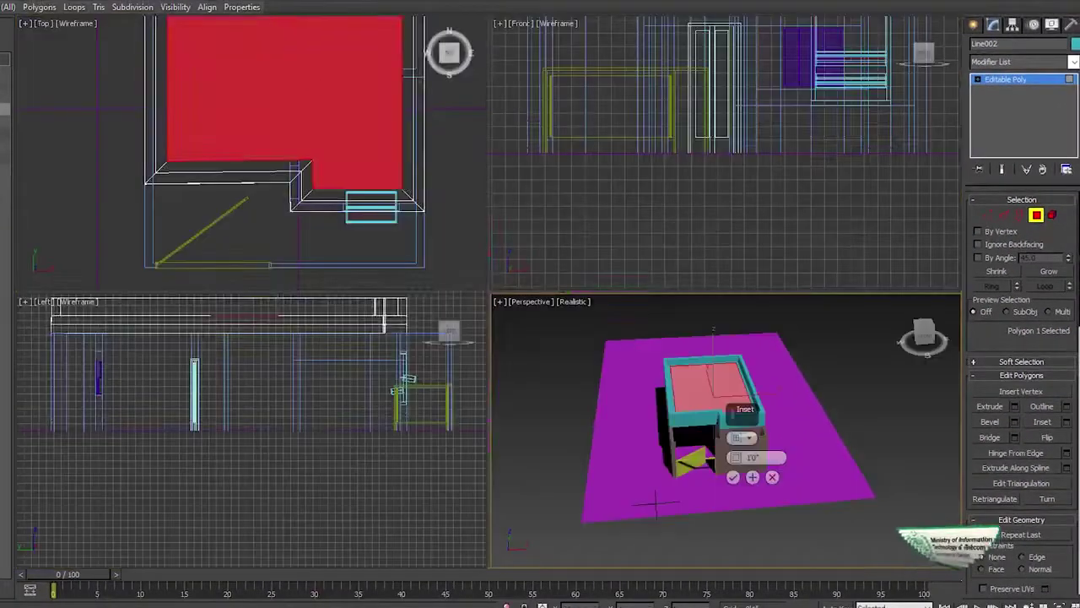
pyautogui.click(73, 139)
pyautogui.hotkey('alt', 'w')
pyautogui.scroll(-5, 150, 177)
pyautogui.moveTo(200, 219); pyautogui.dragTo(442, 272, button='middle')
pyautogui.scroll(-2, 518, 236)
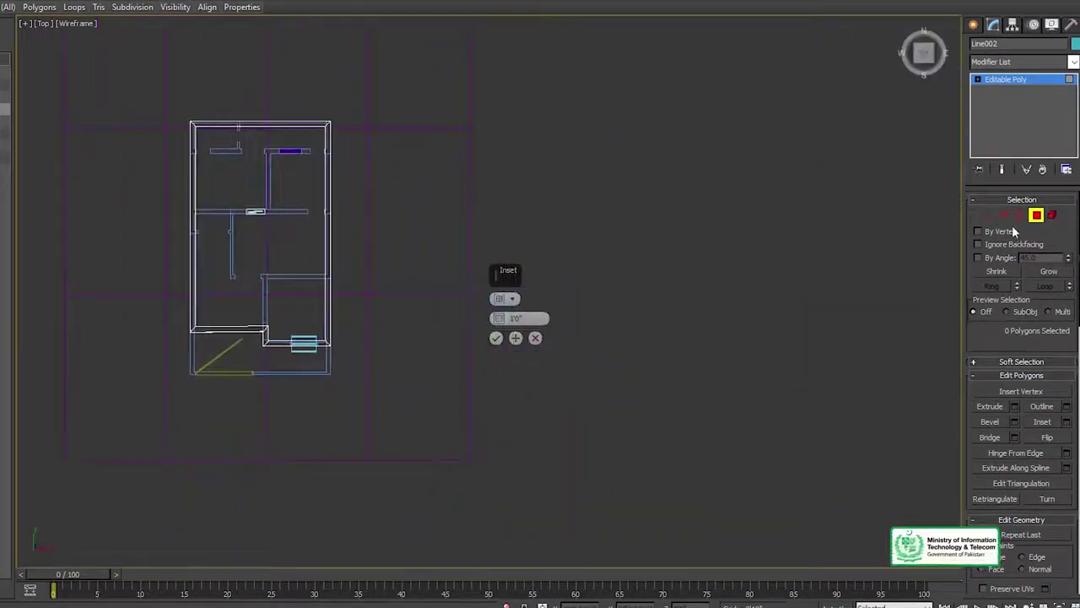
pyautogui.click(890, 38)
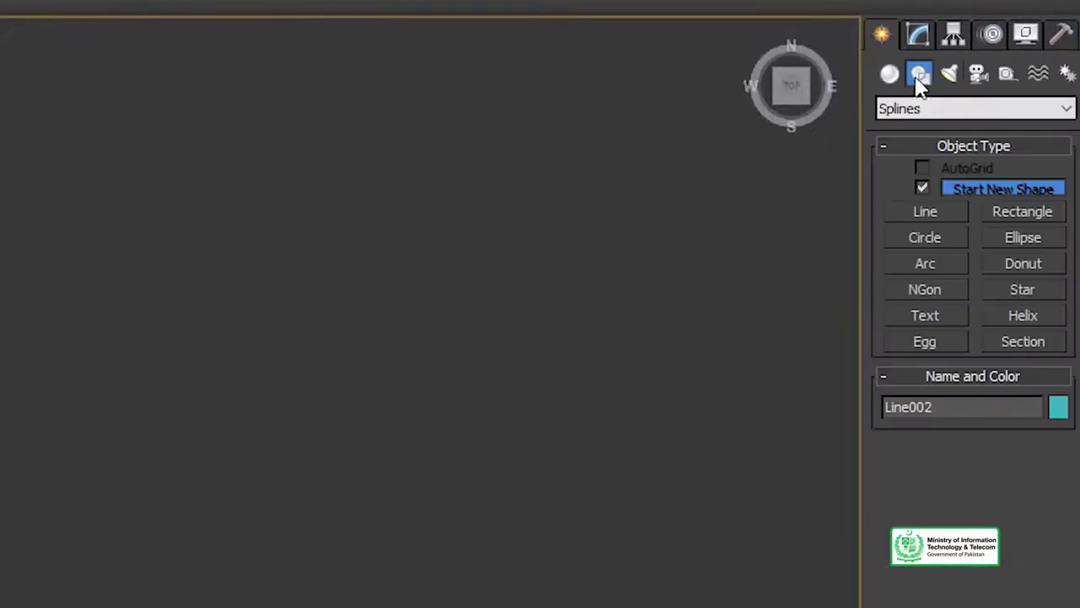
pyautogui.click(937, 212)
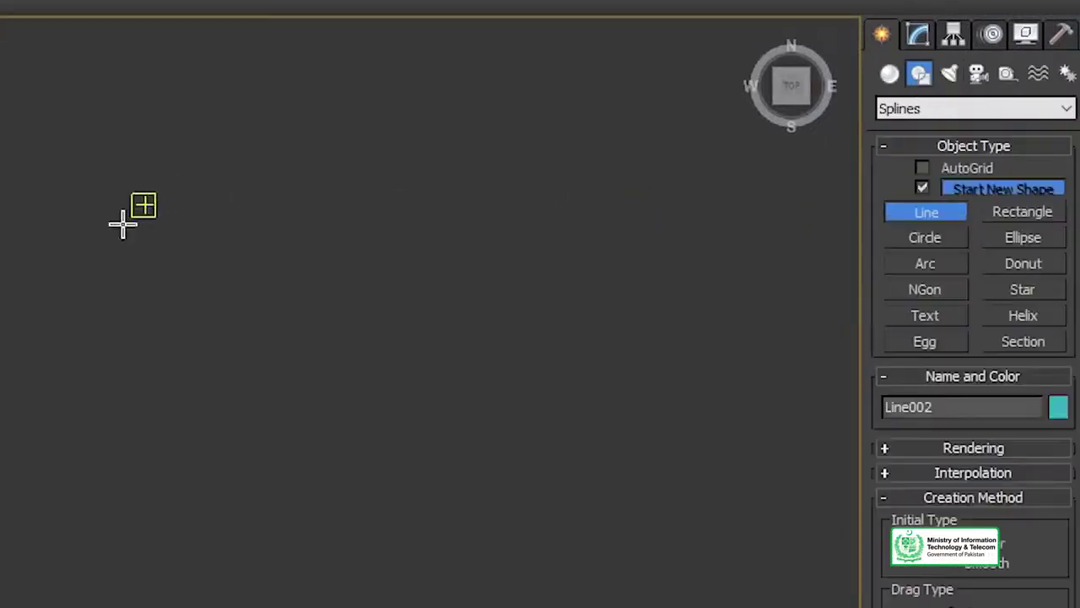
pyautogui.click(74, 256)
pyautogui.click(384, 256)
pyautogui.click(402, 487)
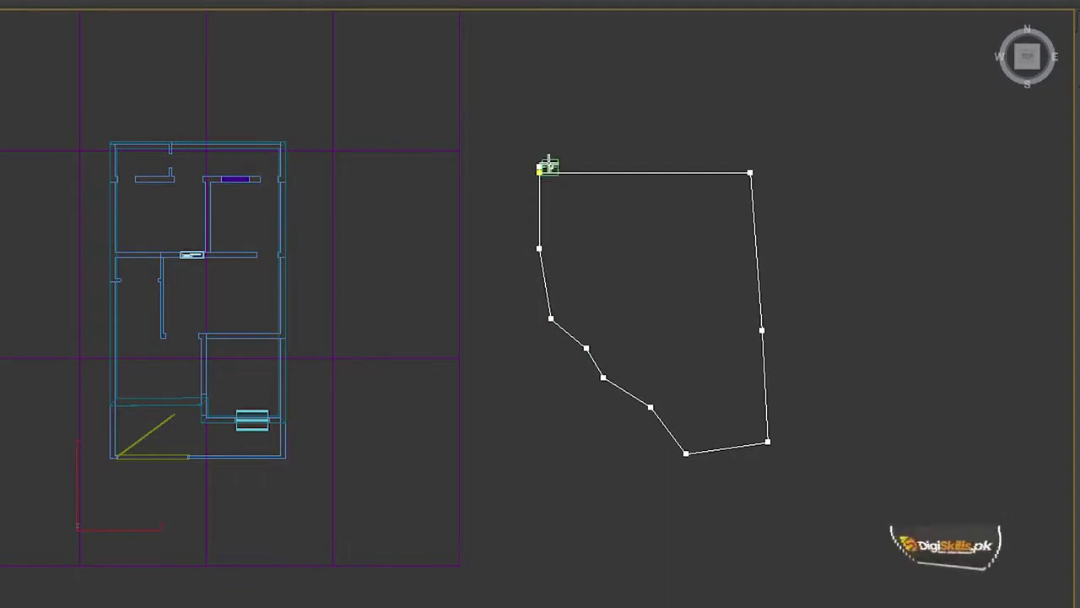
pyautogui.scroll(4, 549, 179)
pyautogui.click(529, 163)
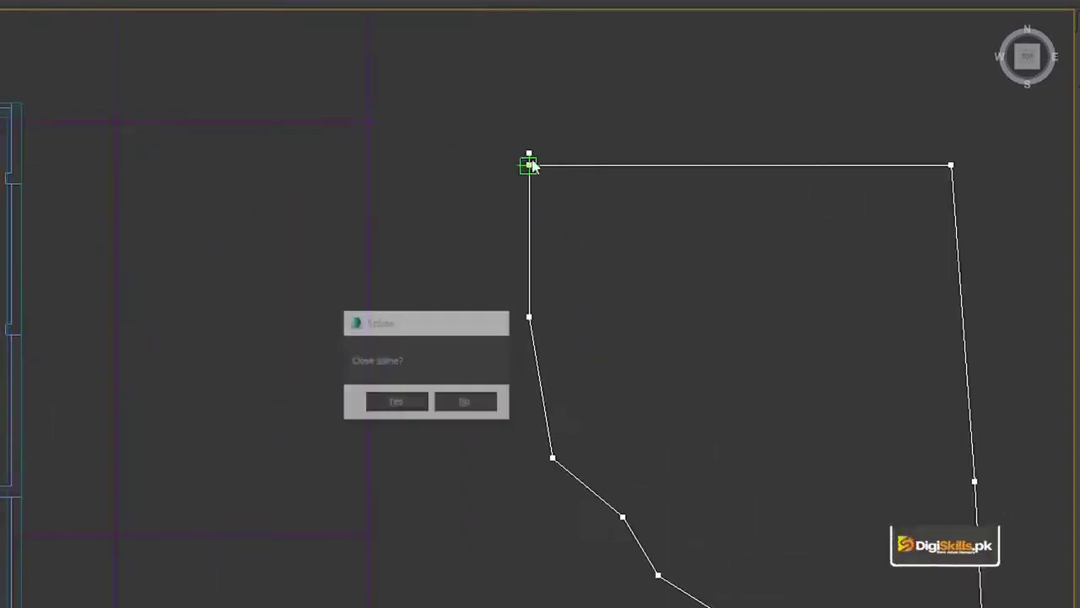
pyautogui.click(412, 402)
# Leave line drawing and try to window-select a corner of the outline's jagged side with the Move tool active.
pyautogui.moveTo(628, 287); pyautogui.dragTo(556, 146, button='middle')
pyautogui.moveTo(626, 436); pyautogui.dragTo(560, 394, button='middle')
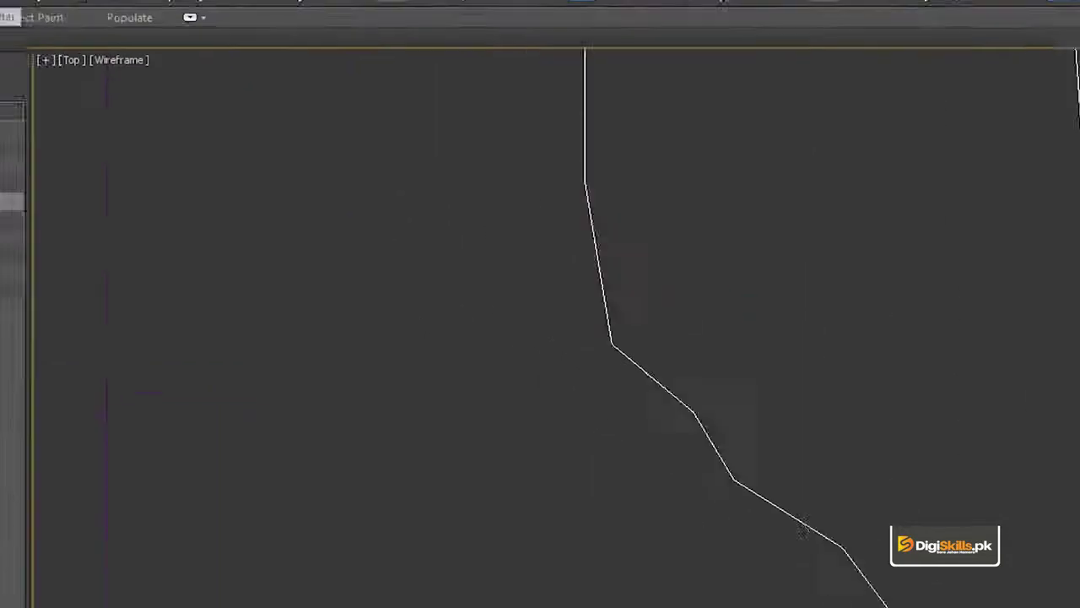
pyautogui.click(228, 48)
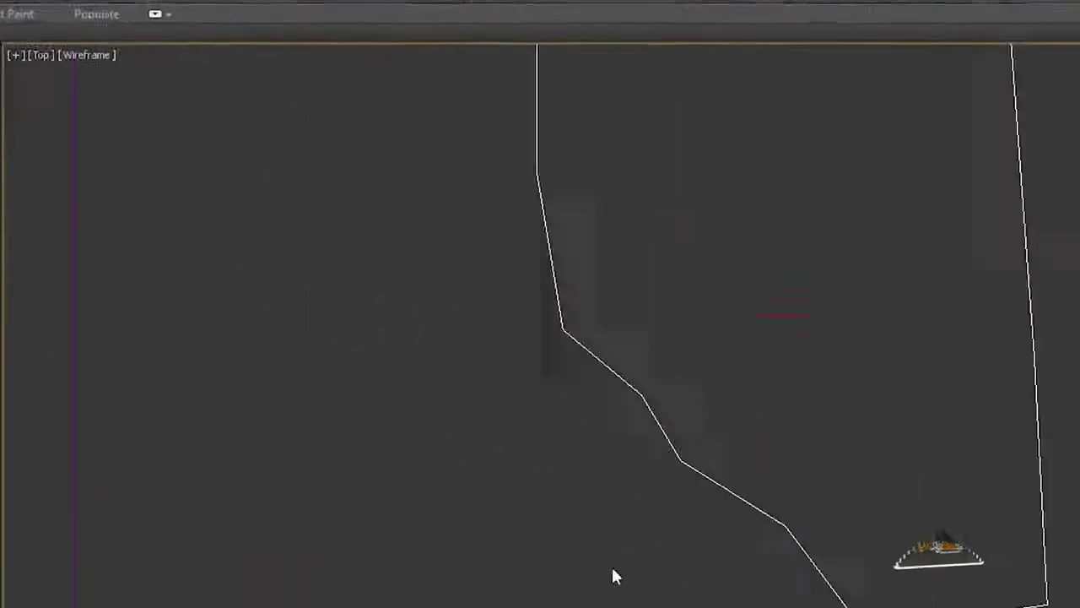
pyautogui.moveTo(563, 391); pyautogui.dragTo(515, 422)
pyautogui.press('w')
pyautogui.moveTo(536, 367); pyautogui.dragTo(506, 405)
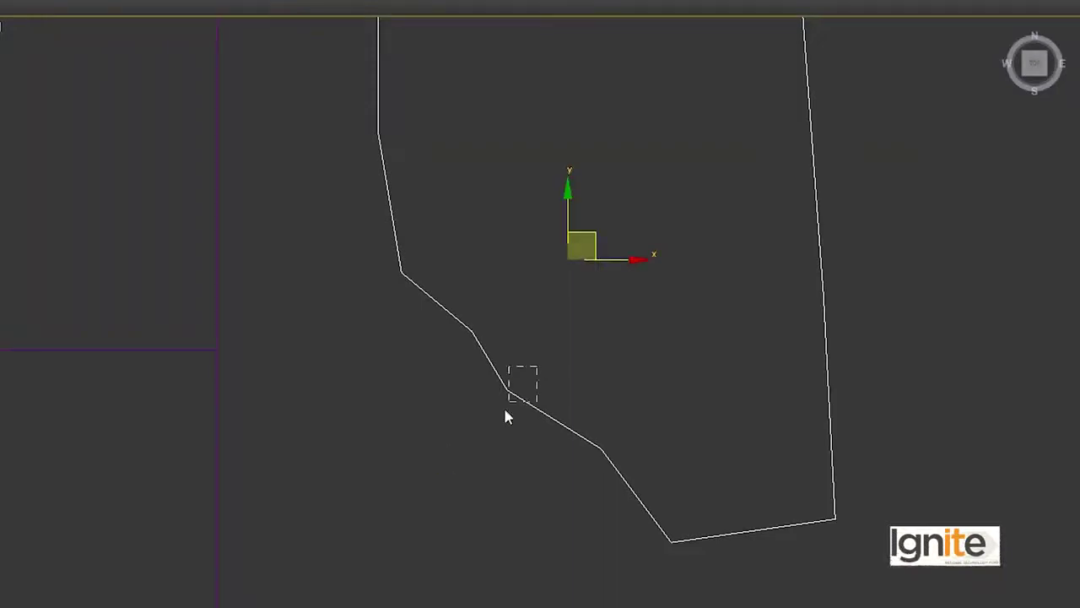
pyautogui.scroll(3, 517, 391)
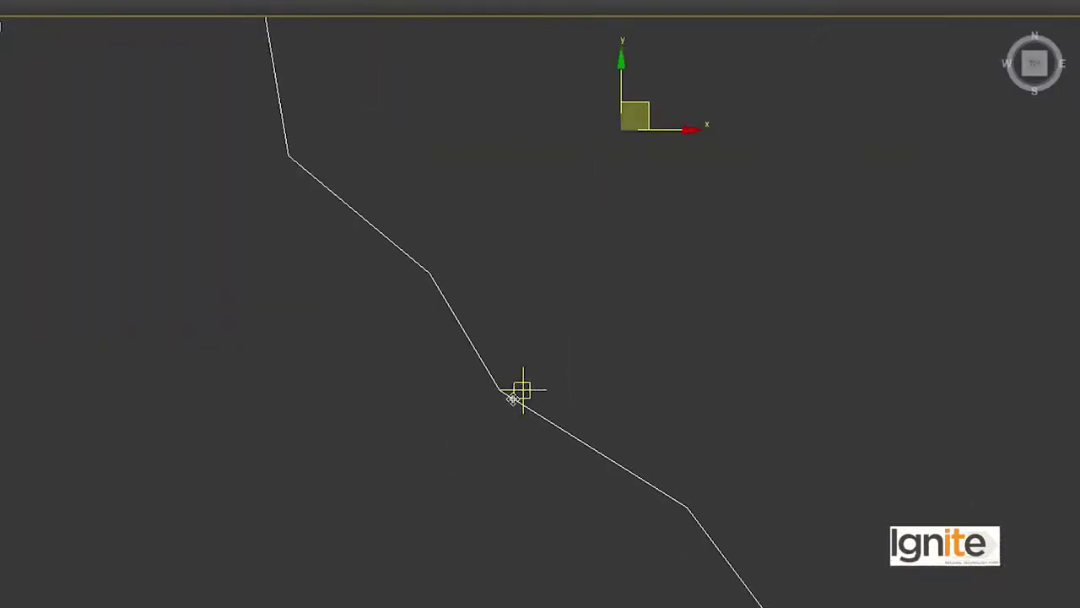
# Use Refine to insert a vertex midway along a slanted segment of the outline's jagged side.
pyautogui.rightClick(511, 395)
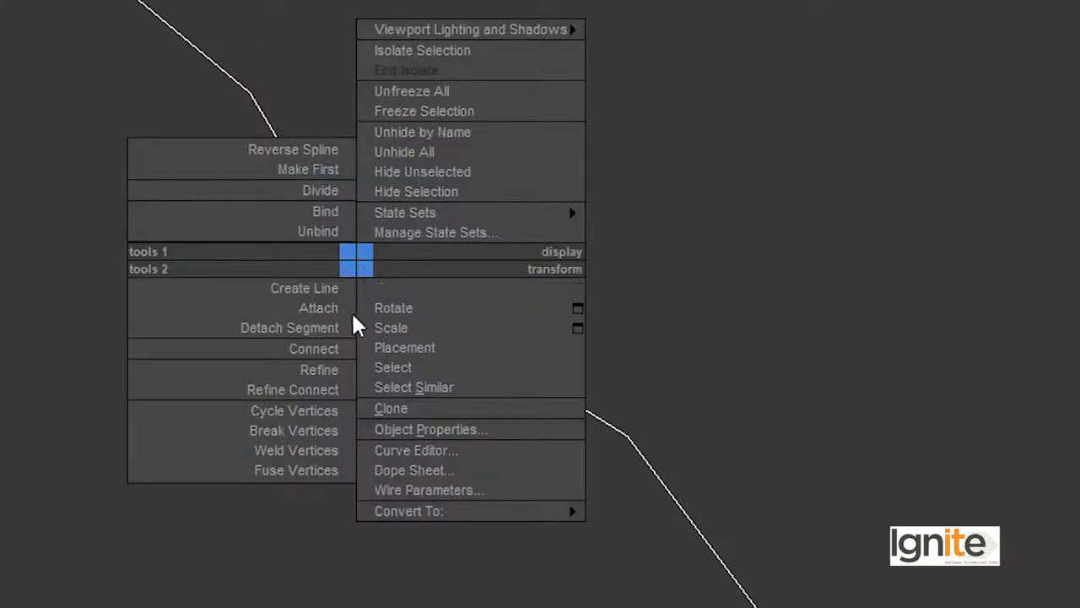
pyautogui.click(334, 370)
pyautogui.moveTo(499, 433); pyautogui.dragTo(257, 281, button='middle')
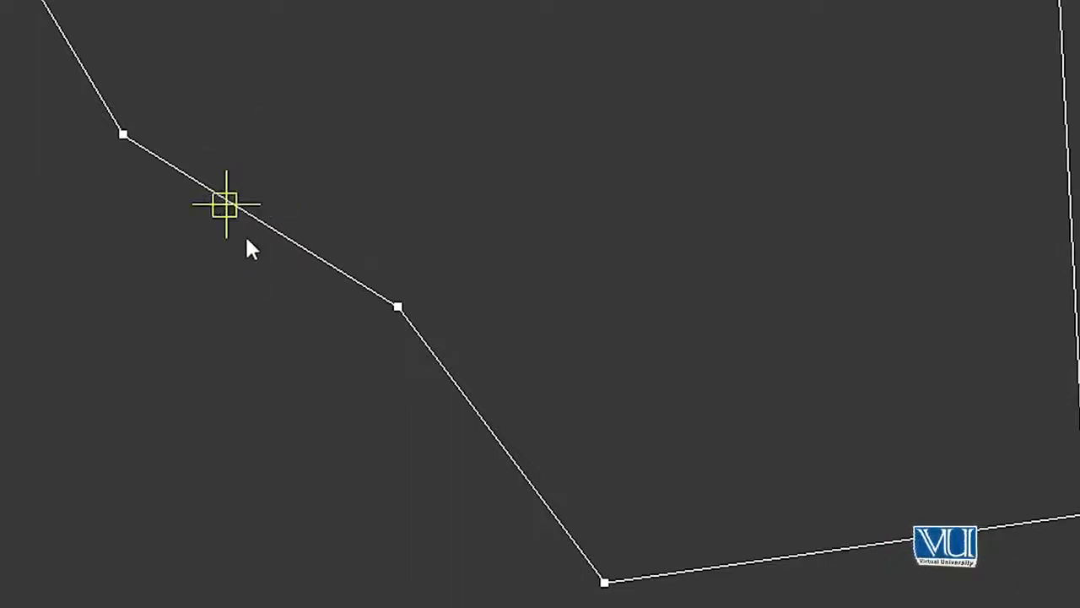
pyautogui.rightClick(300, 244)
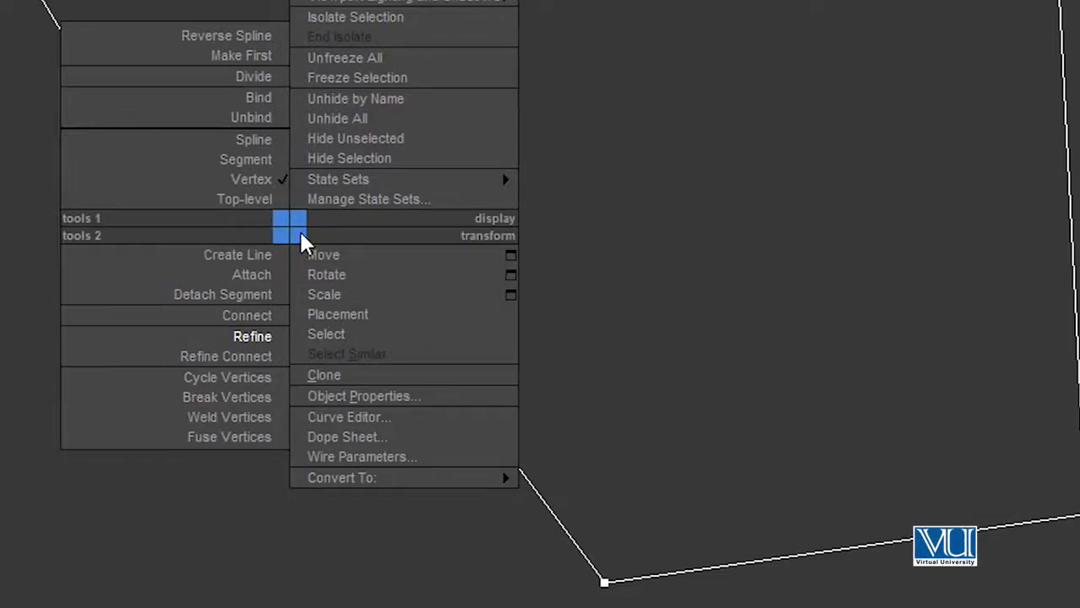
pyautogui.click(281, 336)
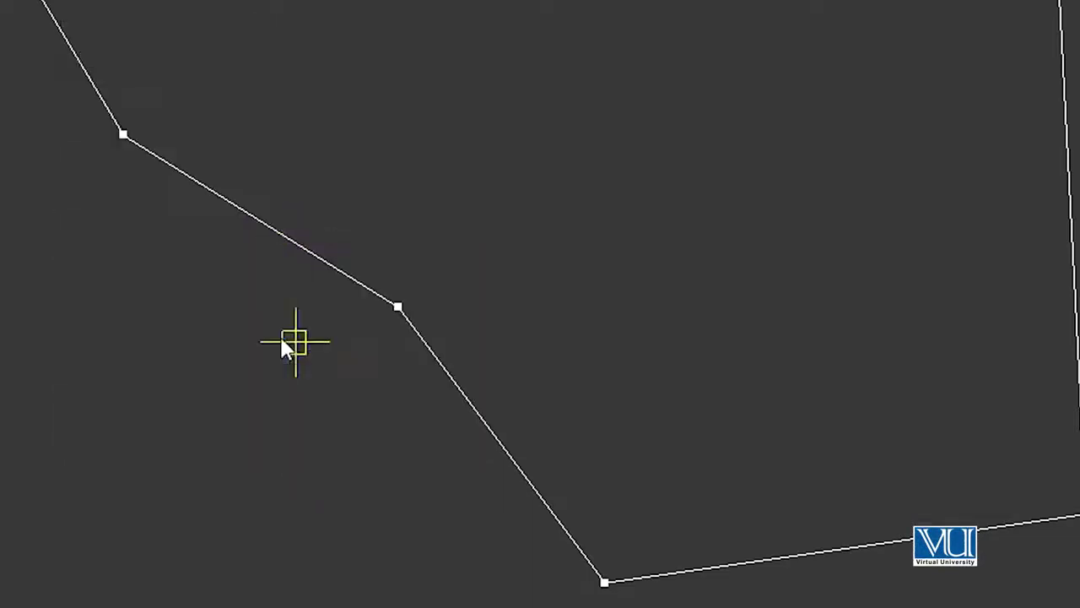
pyautogui.scroll(5, 257, 228)
pyautogui.click(255, 210)
pyautogui.scroll(-5, 357, 250)
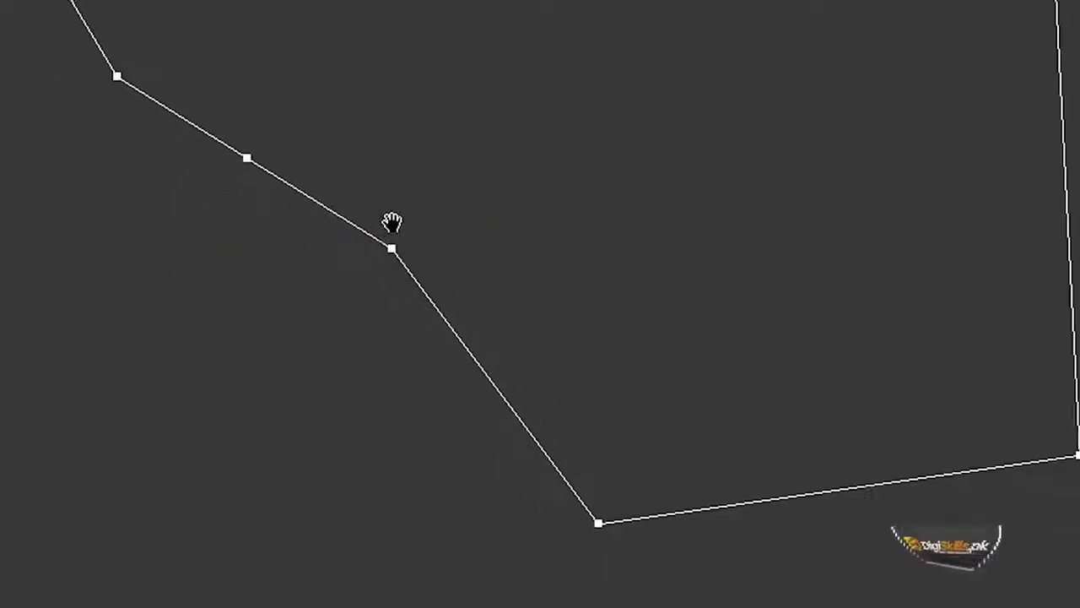
# Convert the added vertex on the lowest slanted segment to Bezier and move it to bend the segment.
pyautogui.rightClick(468, 353)
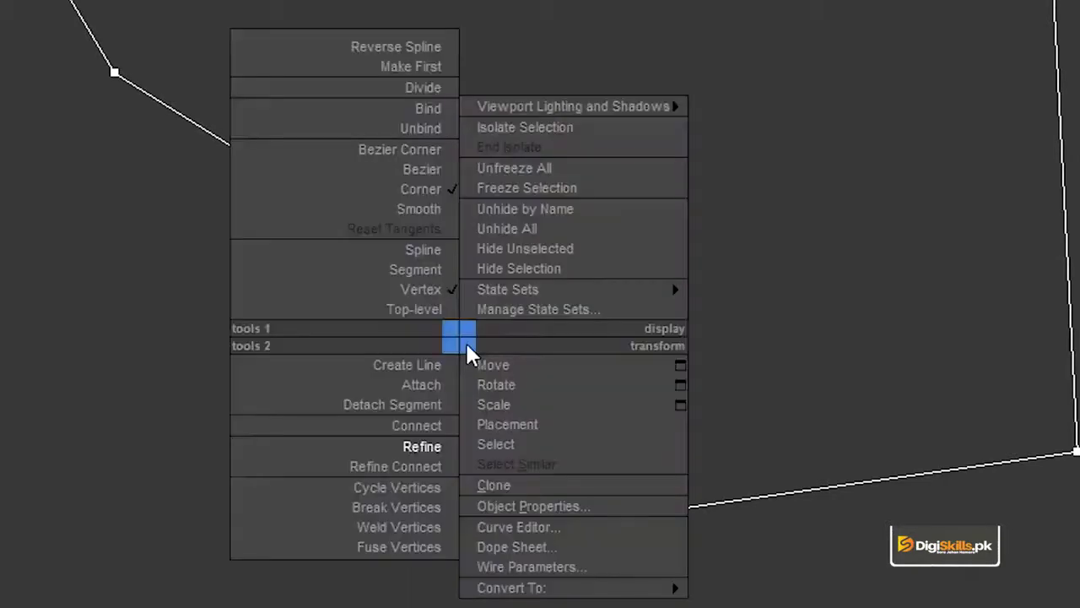
pyautogui.click(408, 176)
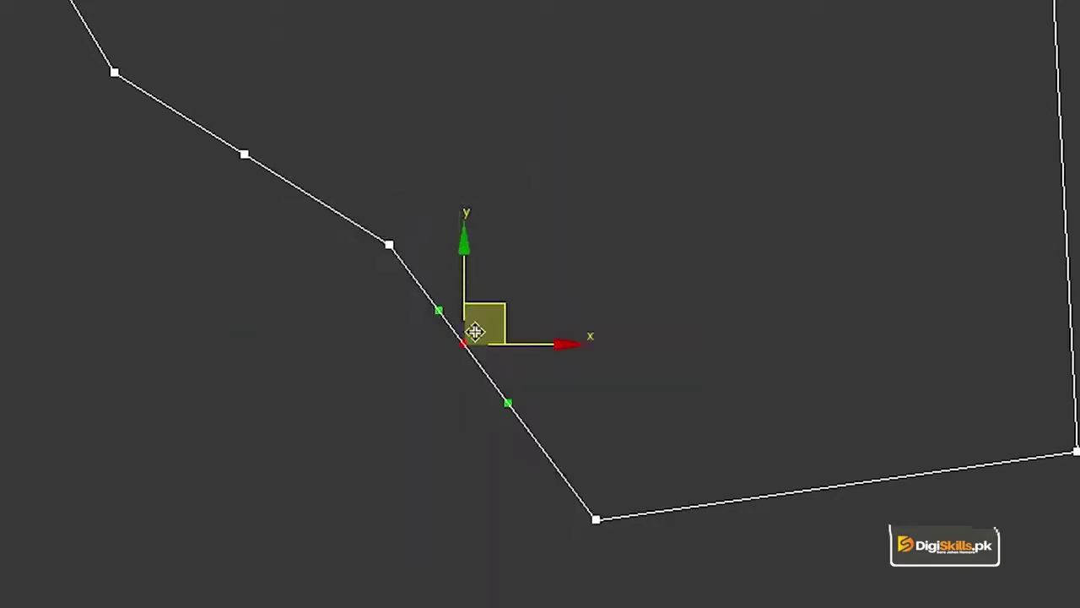
pyautogui.scroll(3, 502, 359)
pyautogui.scroll(3, 501, 355)
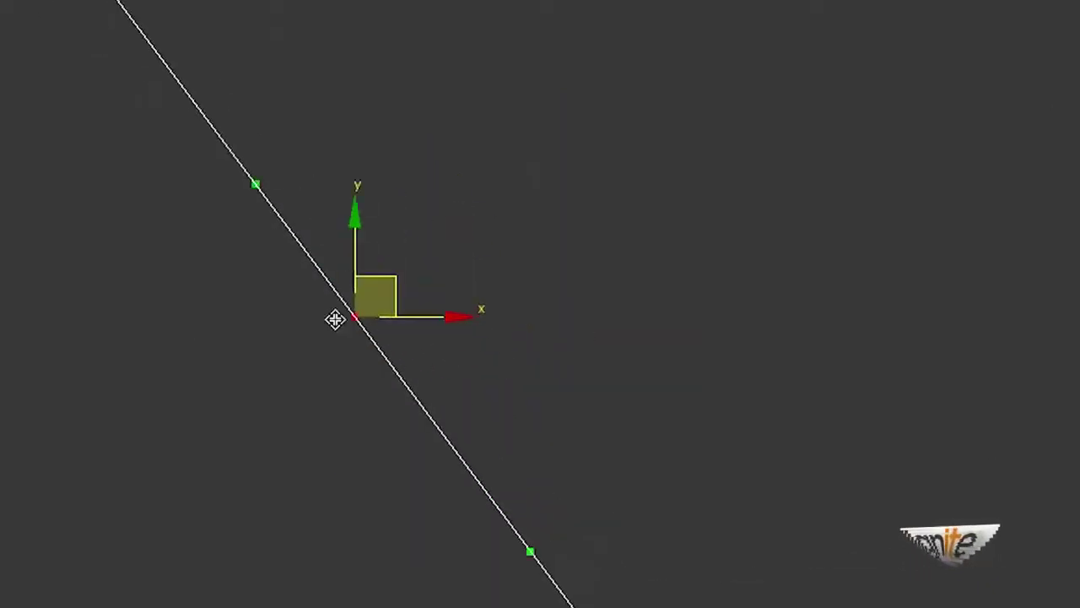
pyautogui.moveTo(454, 315); pyautogui.dragTo(362, 381)
# Move the next two vertices up the outline's jagged side outward toward the lower left to soften the slope.
pyautogui.moveTo(148, 55); pyautogui.dragTo(312, 247, button='middle')
pyautogui.click(221, 116)
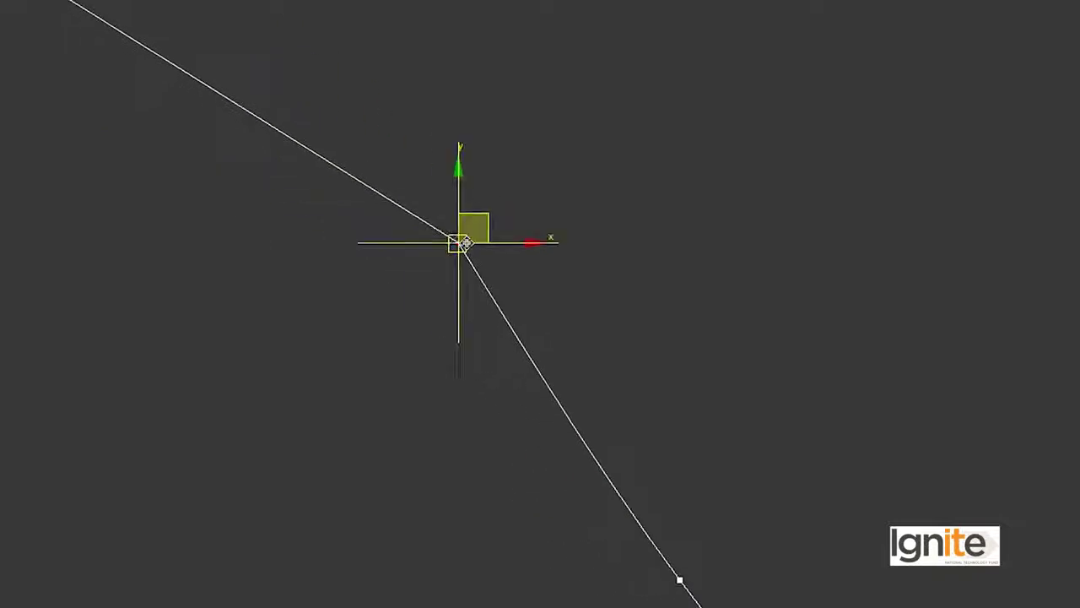
pyautogui.moveTo(501, 267); pyautogui.dragTo(456, 326)
pyautogui.moveTo(410, 328); pyautogui.dragTo(701, 523, button='middle')
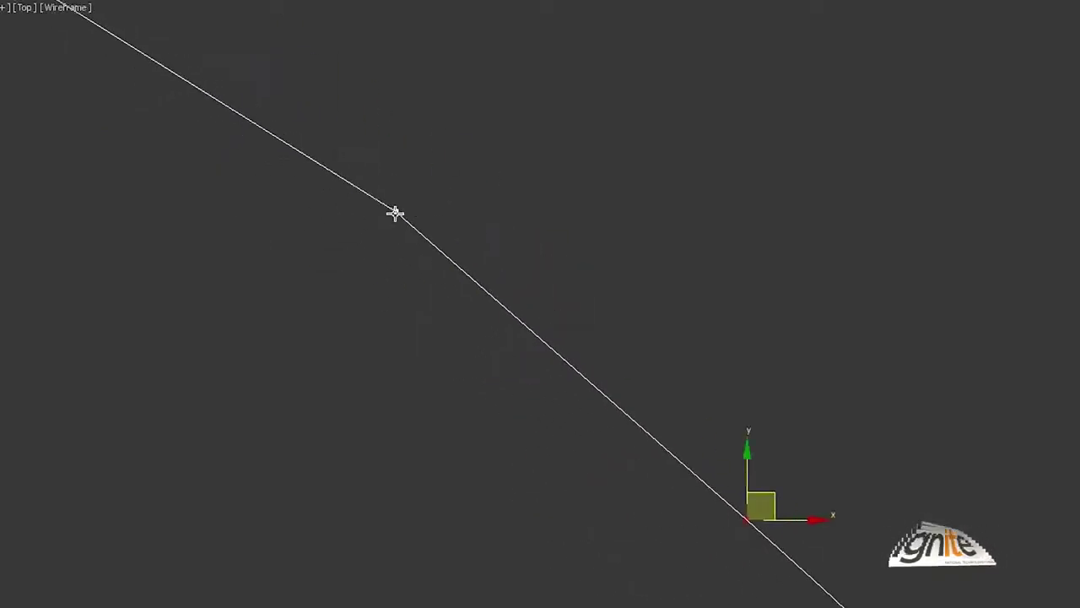
pyautogui.click(394, 211)
pyautogui.moveTo(463, 212); pyautogui.dragTo(385, 235)
# Select the next corner vertex up the jagged side and try to move it.
pyautogui.moveTo(140, 48); pyautogui.dragTo(349, 278, button='middle')
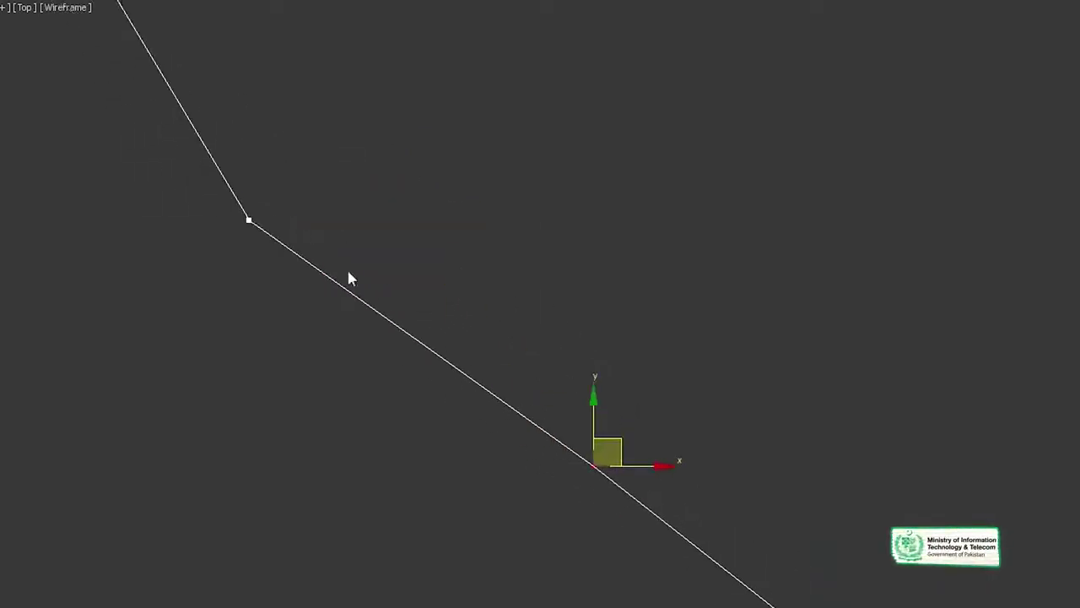
pyautogui.click(249, 216)
pyautogui.moveTo(243, 226); pyautogui.dragTo(268, 210)
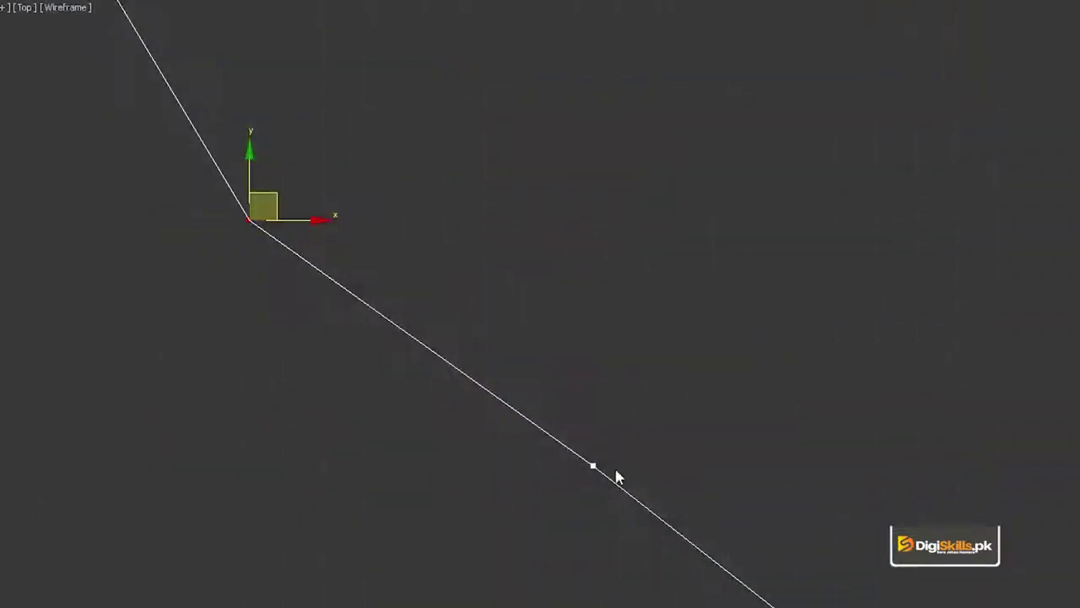
pyautogui.scroll(-5, 614, 428)
pyautogui.moveTo(649, 362); pyautogui.dragTo(523, 355, button='middle')
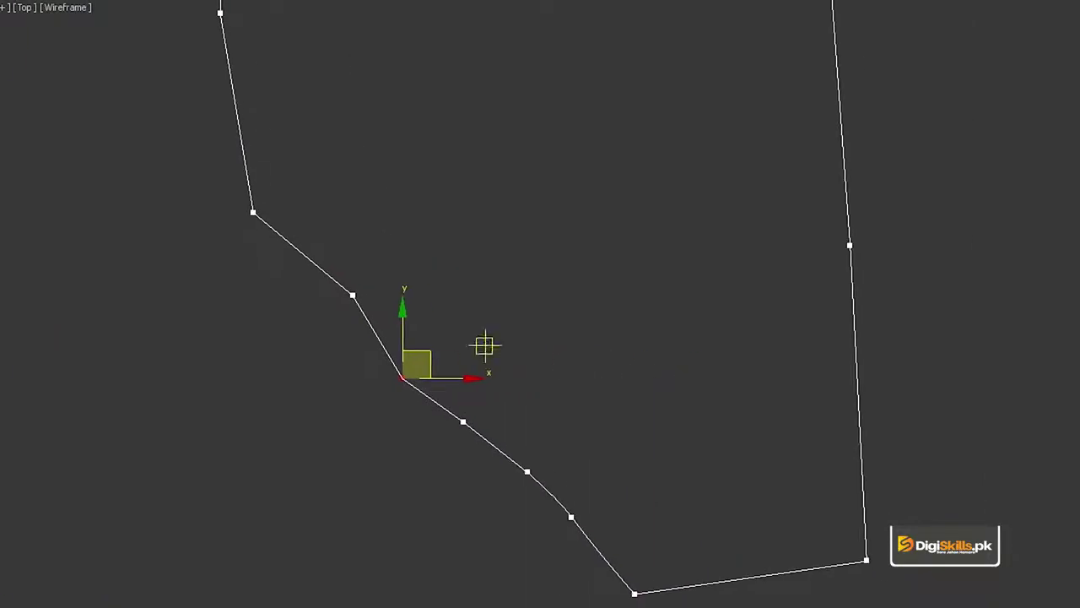
# Use Refine to insert a vertex just below the middle vertex of the jagged side, and select the added vertex.
pyautogui.click(224, 48)
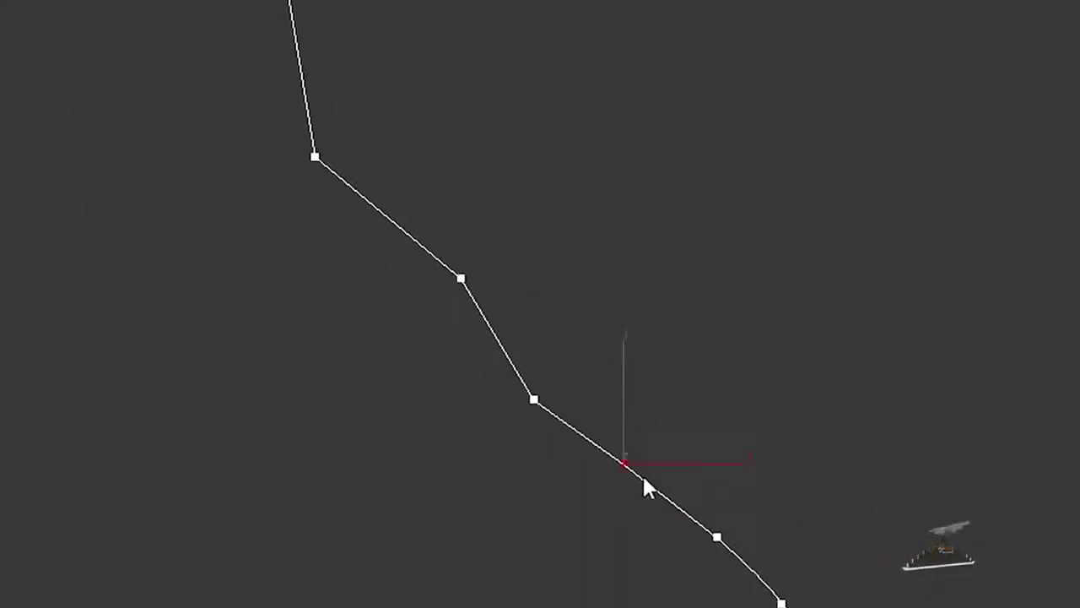
pyautogui.rightClick(464, 342)
pyautogui.click(429, 459)
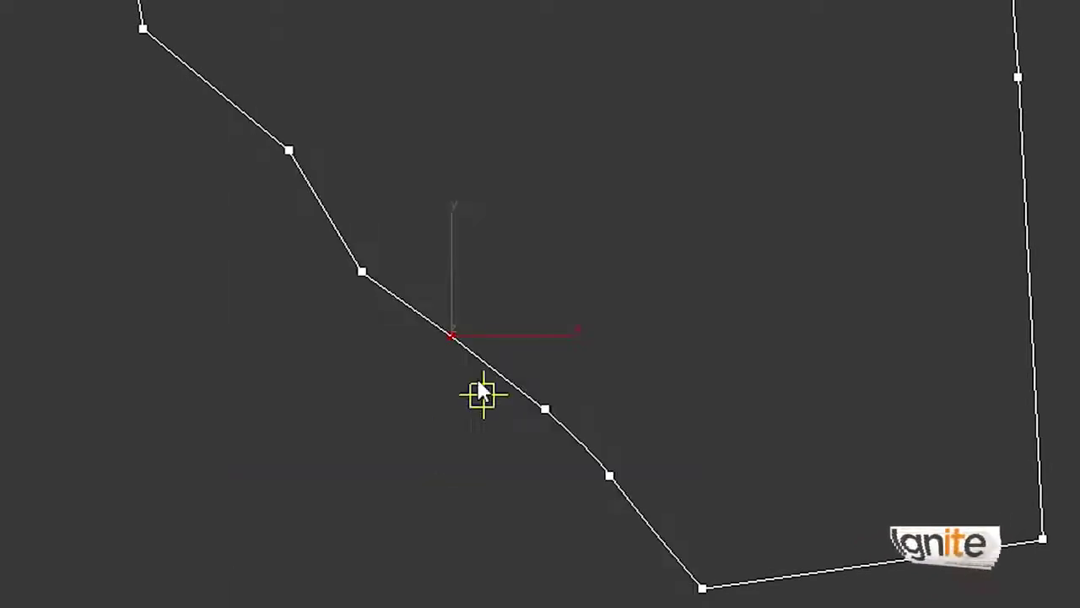
pyautogui.click(465, 352)
pyautogui.rightClick(482, 337)
pyautogui.click(460, 343)
# Try to convert the added vertex to Bezier and move it left and down to form a small notch in the edge.
pyautogui.rightClick(464, 345)
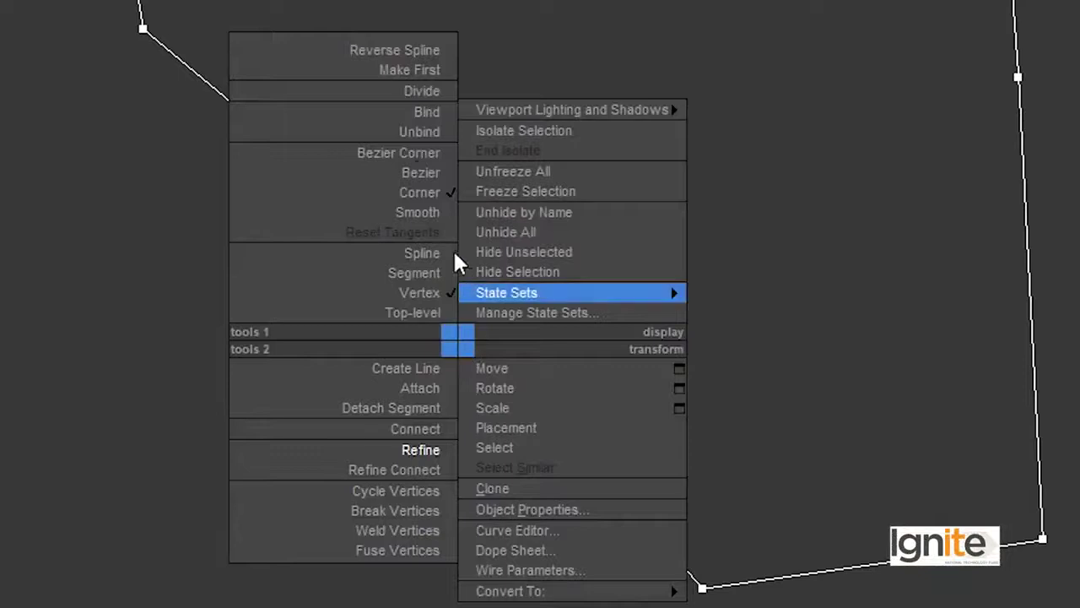
pyautogui.click(413, 170)
pyautogui.scroll(4, 490, 368)
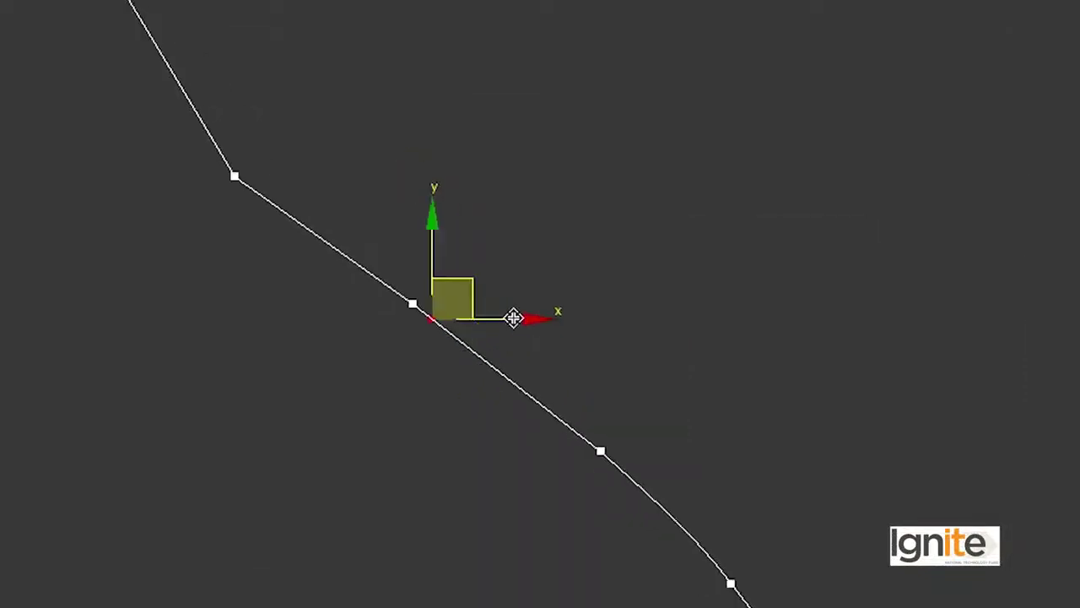
pyautogui.moveTo(541, 321); pyautogui.dragTo(421, 350)
# Move the protruding vertex on the upper part of the jagged side left and down to flatten the edge there.
pyautogui.moveTo(208, 125); pyautogui.dragTo(502, 400, button='middle')
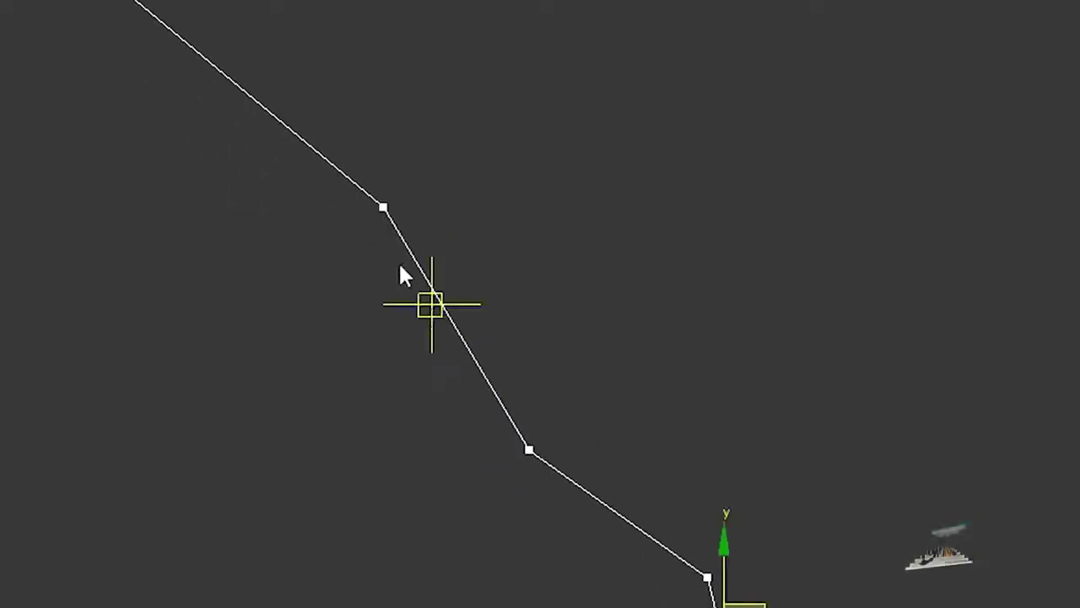
pyautogui.click(383, 208)
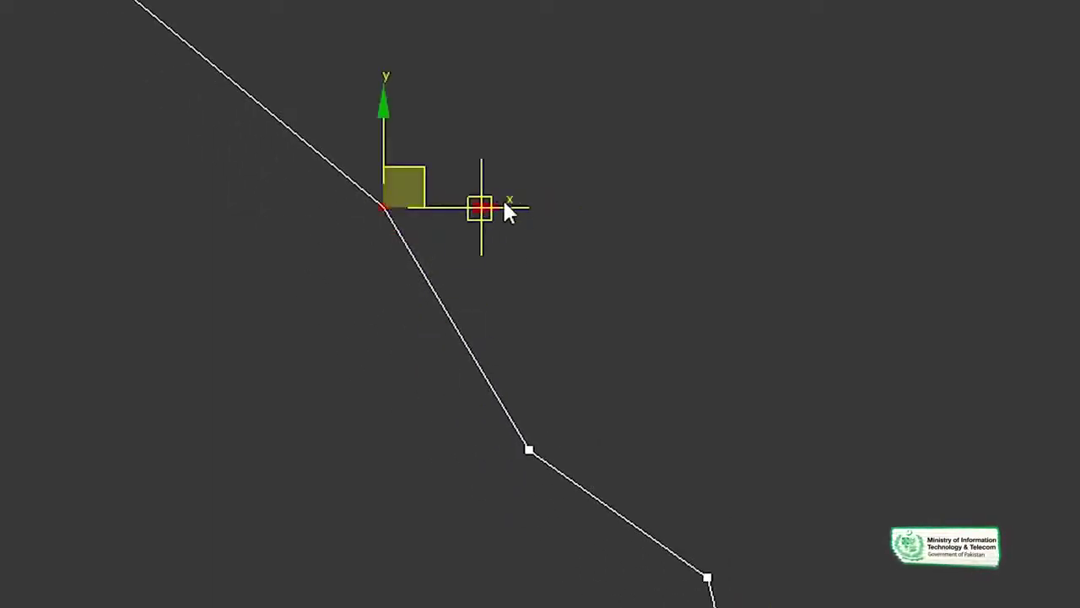
pyautogui.moveTo(424, 217); pyautogui.dragTo(427, 217)
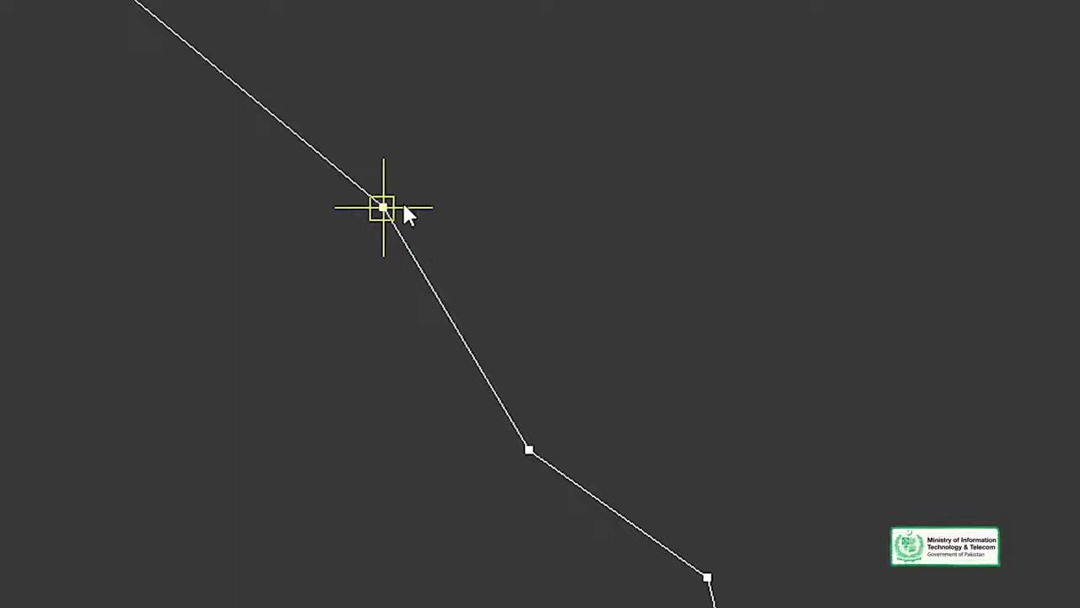
pyautogui.scroll(3, 470, 152)
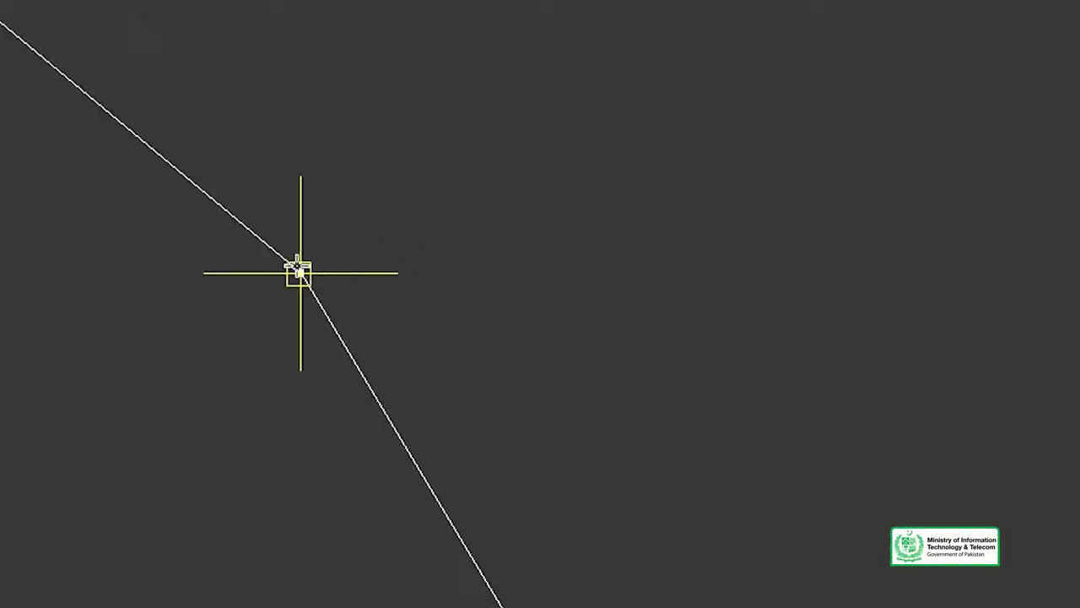
pyautogui.click(298, 271)
pyautogui.moveTo(398, 272); pyautogui.dragTo(213, 358)
pyautogui.scroll(-5, 212, 358)
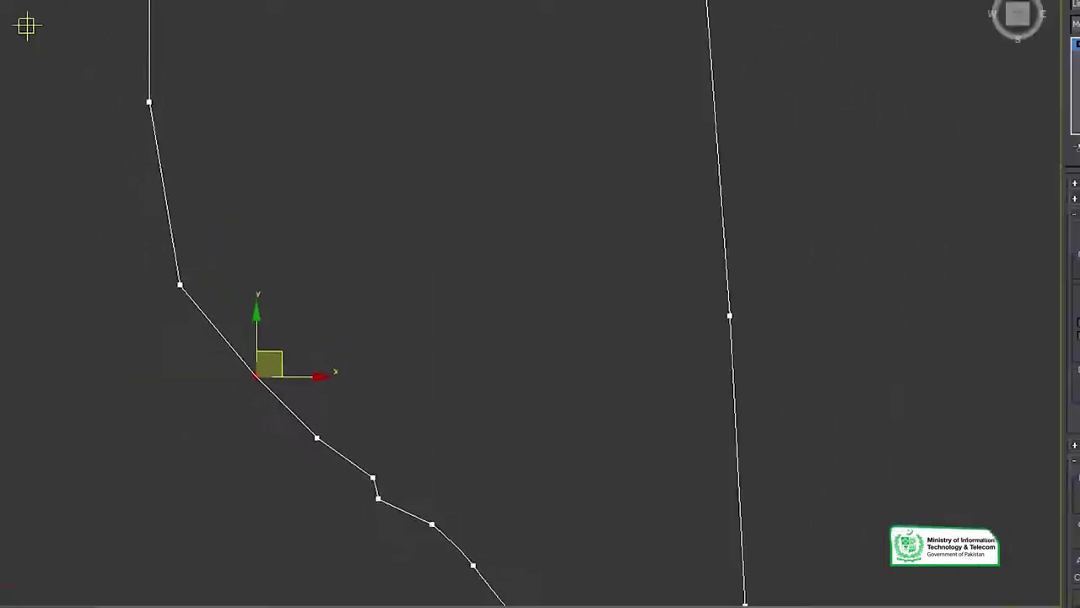
pyautogui.scroll(-6, 121, 215)
pyautogui.moveTo(200, 270); pyautogui.dragTo(506, 311, button='middle')
pyautogui.scroll(-2, 488, 310)
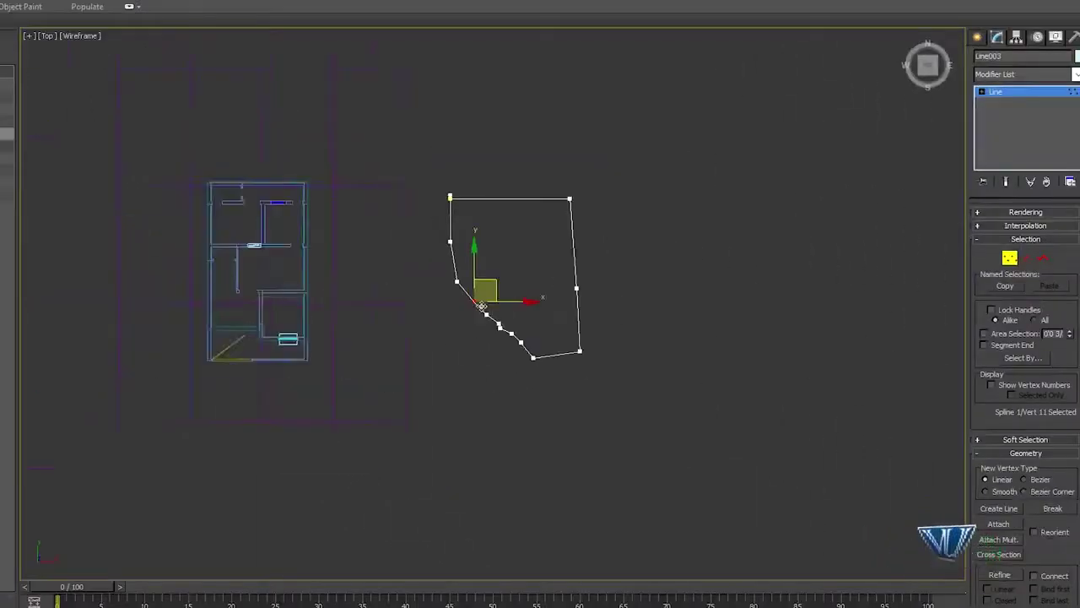